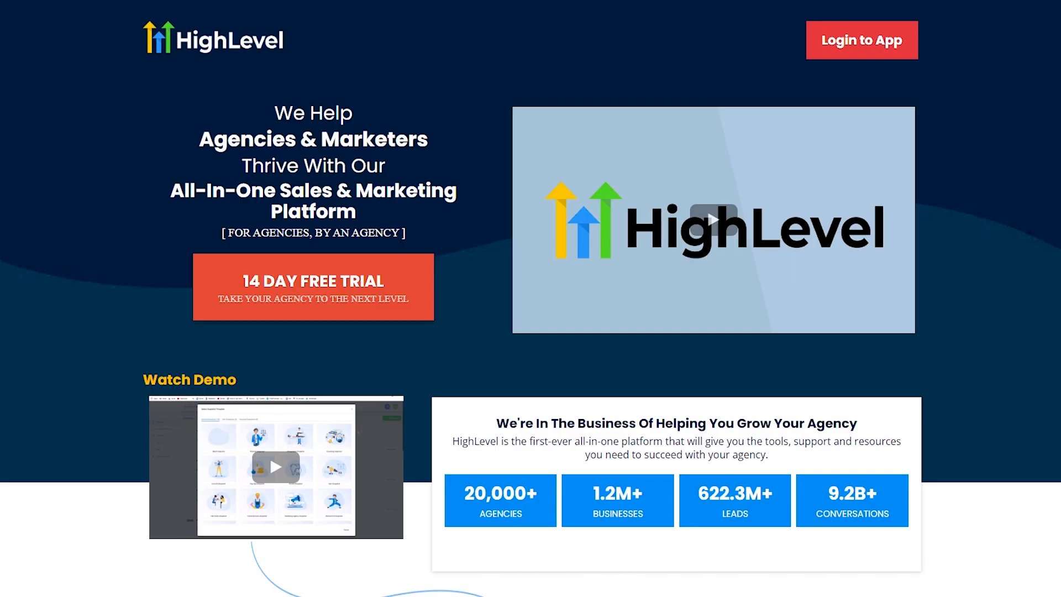
Scroll the gohighlevel.com homepage from the agency engine funnel down to 'Grow Your Agency With...'
{"action": "scroll", "coordinate": [531, 298], "scroll_direction": "down", "scroll_amount": 18}
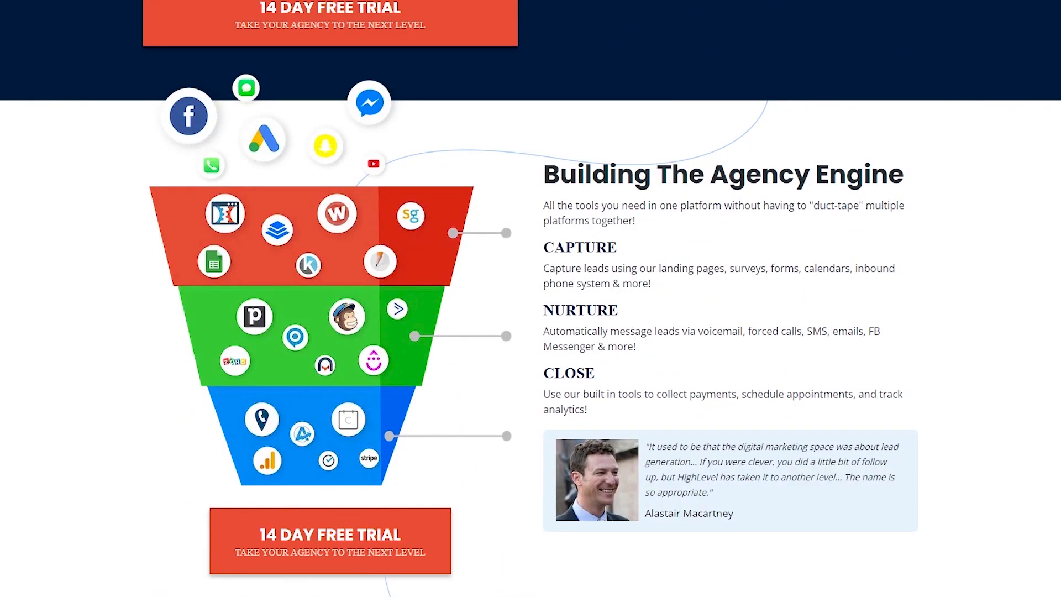
{"action": "scroll", "coordinate": [530, 299], "scroll_direction": "down", "scroll_amount": 20}
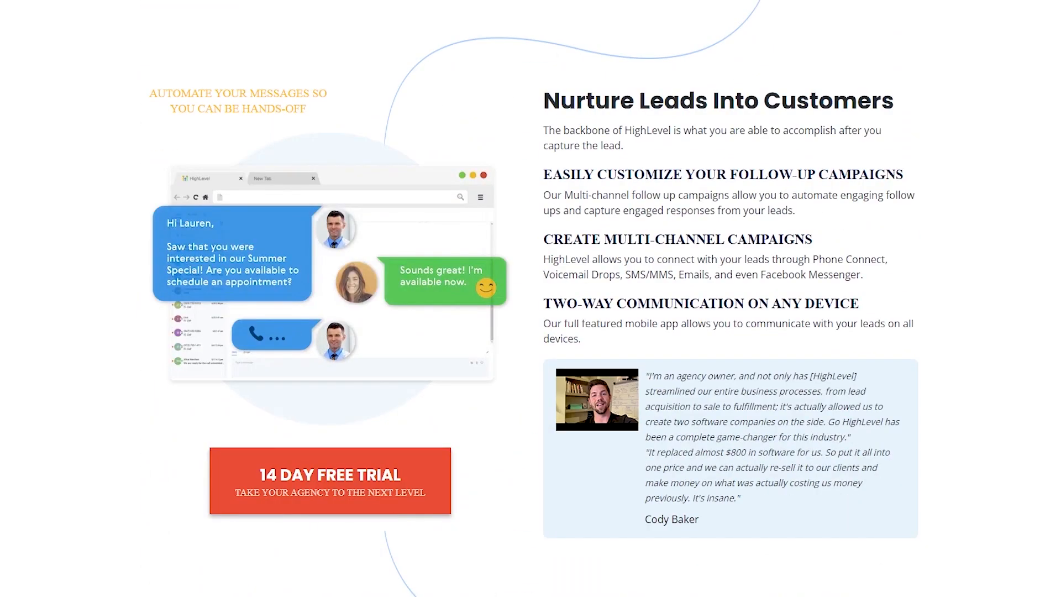
{"action": "scroll", "coordinate": [531, 298], "scroll_direction": "down", "scroll_amount": 10}
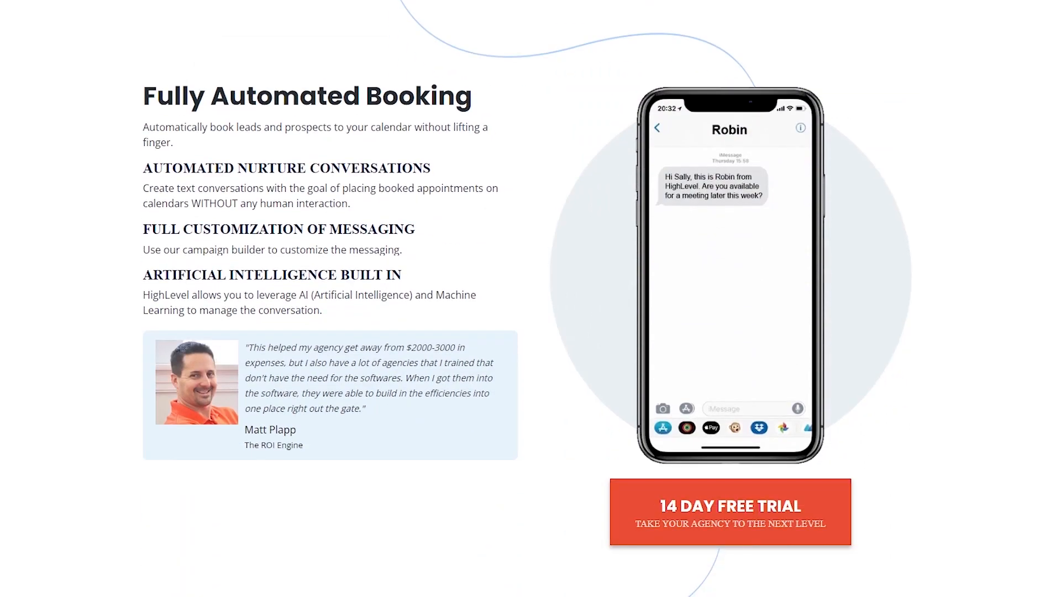
{"action": "scroll", "coordinate": [531, 298], "scroll_direction": "down", "scroll_amount": 18}
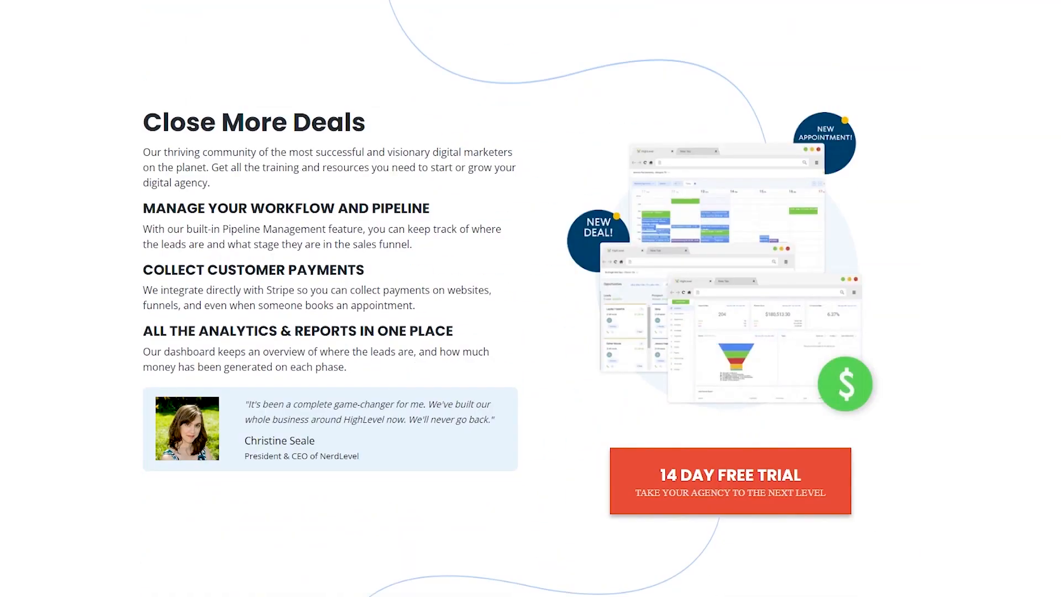
{"action": "scroll", "coordinate": [531, 298], "scroll_direction": "down", "scroll_amount": 10}
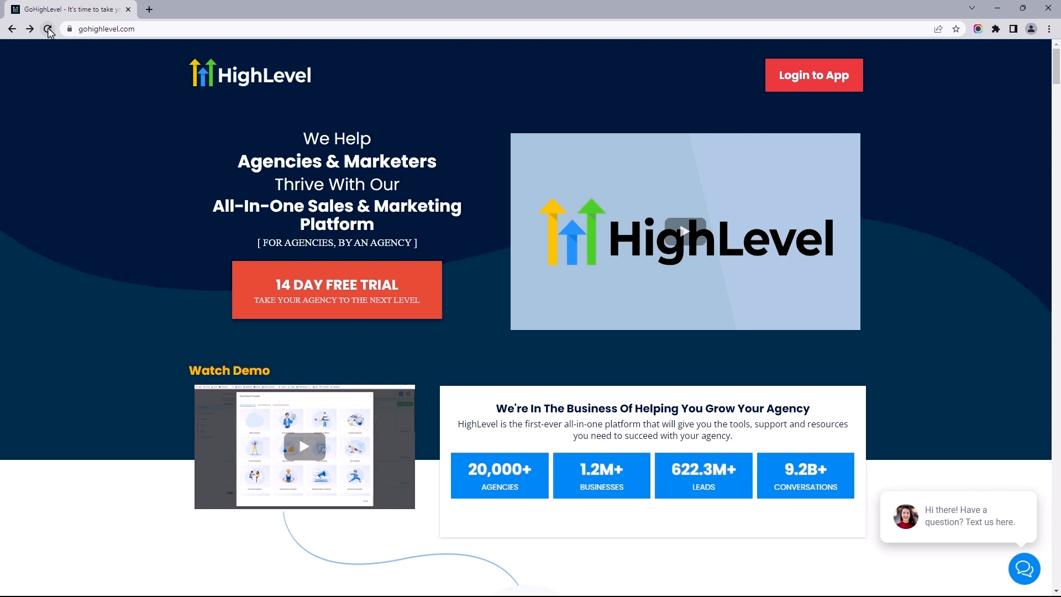
Open the 14-day free trial, enter company name, full name, e-mail and phone, and submit step 1
{"action": "left_click", "coordinate": [329, 279]}
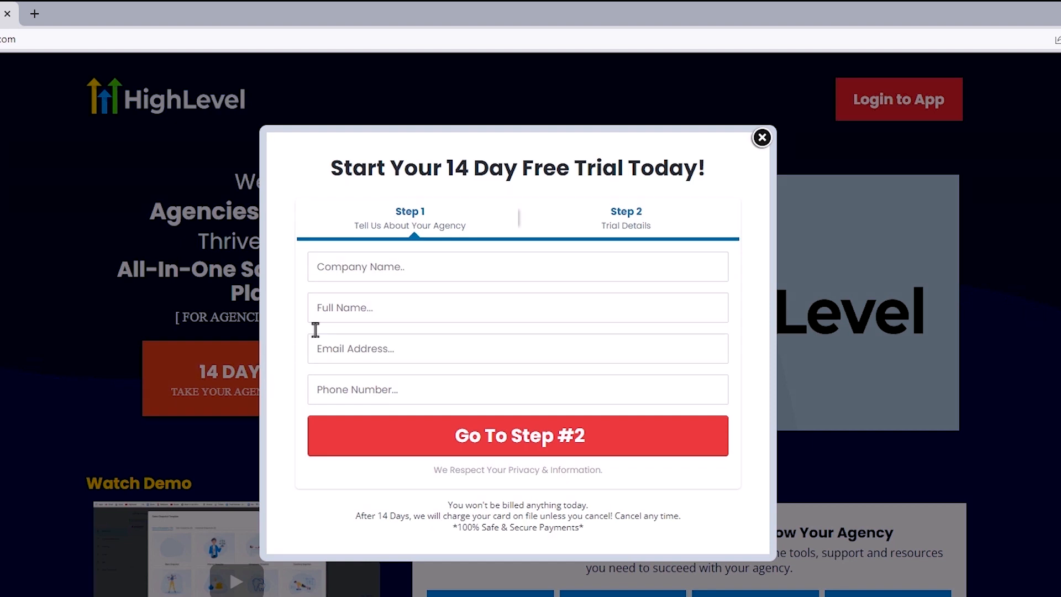
{"action": "left_click", "coordinate": [394, 275]}
{"action": "type", "text": "Chinedu"}
{"action": "left_click", "coordinate": [400, 308]}
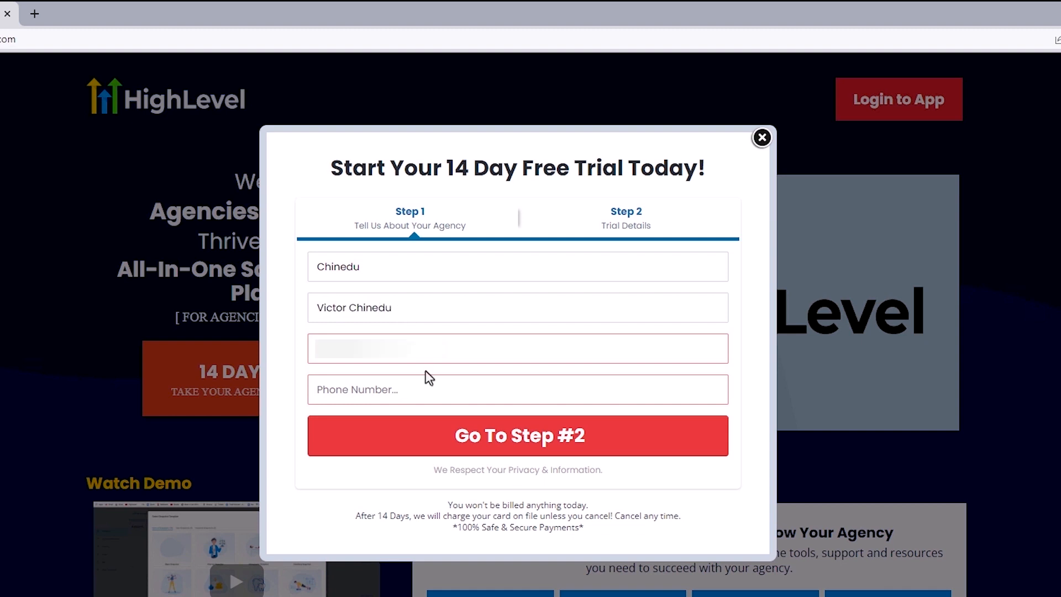
{"action": "left_click", "coordinate": [425, 371]}
{"action": "left_click", "coordinate": [426, 390]}
{"action": "left_click", "coordinate": [426, 416]}
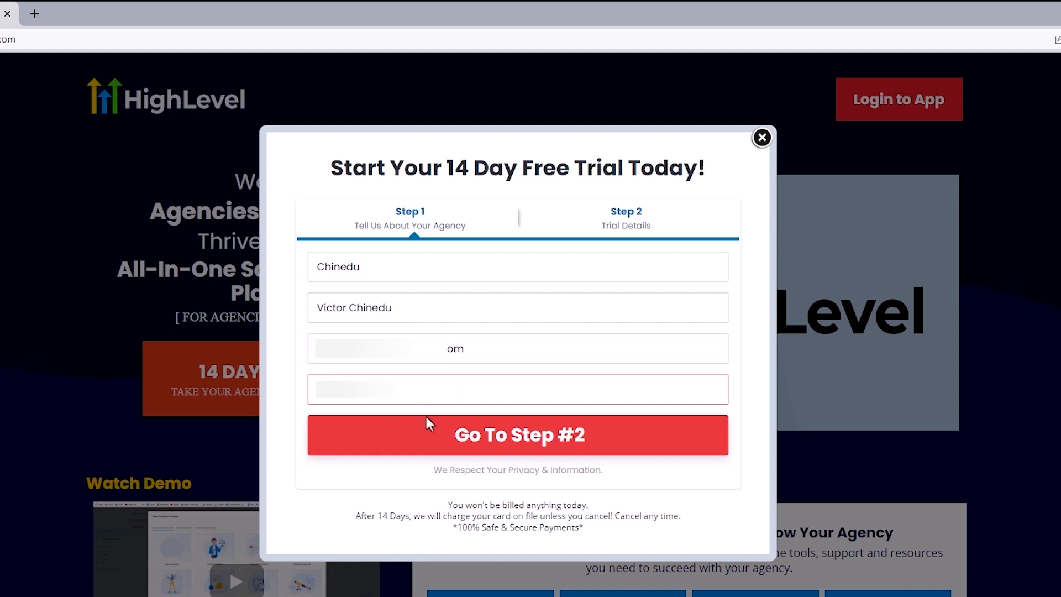
{"action": "left_click", "coordinate": [514, 448]}
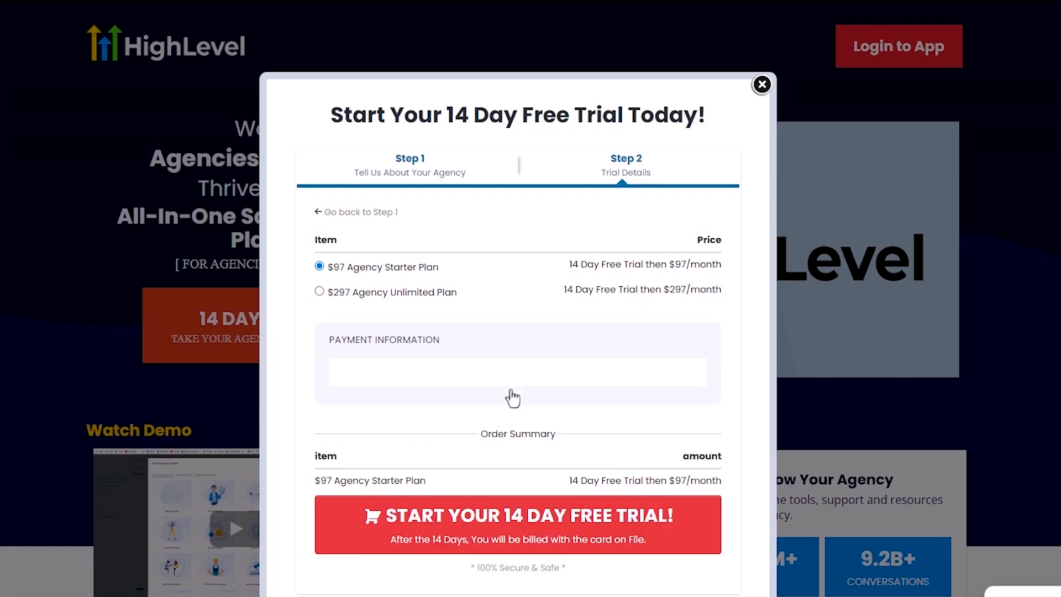
Compare the plans, then settle on the $97 Agency Starter Plan instead of the $297 Unlimited
{"action": "left_click", "coordinate": [319, 291]}
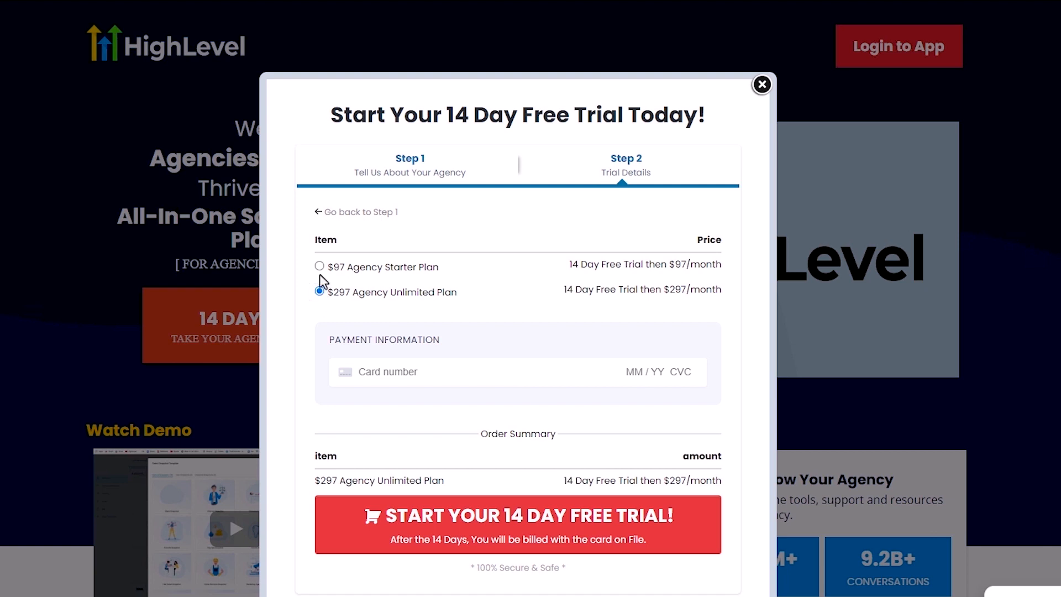
{"action": "left_click", "coordinate": [320, 266]}
{"action": "left_click_drag", "start_coordinate": [442, 266], "coordinate": [328, 267]}
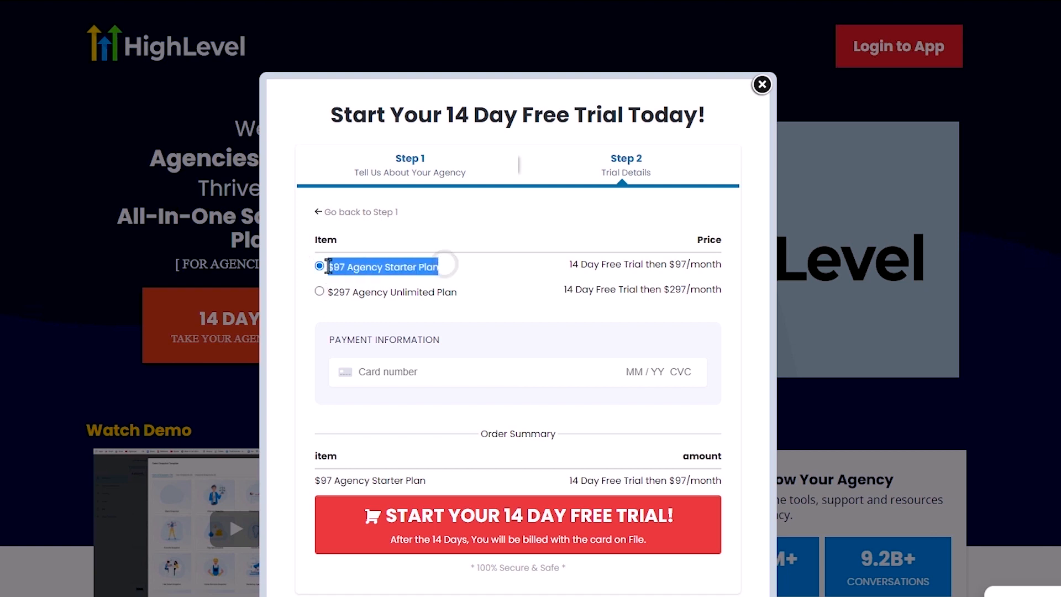
{"action": "left_click", "coordinate": [319, 292]}
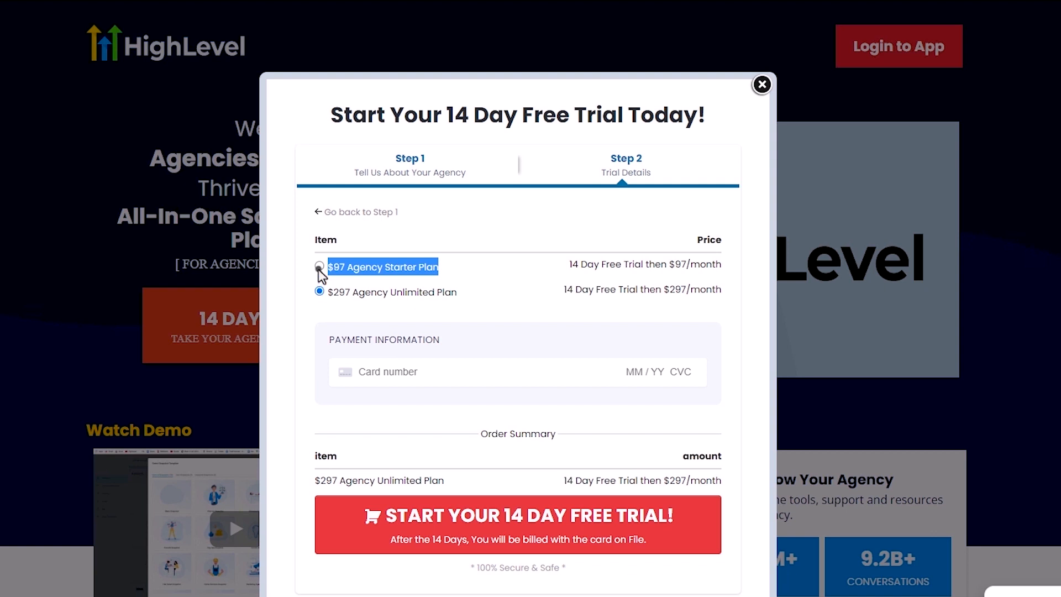
{"action": "left_click", "coordinate": [319, 266]}
{"action": "left_click", "coordinate": [459, 271]}
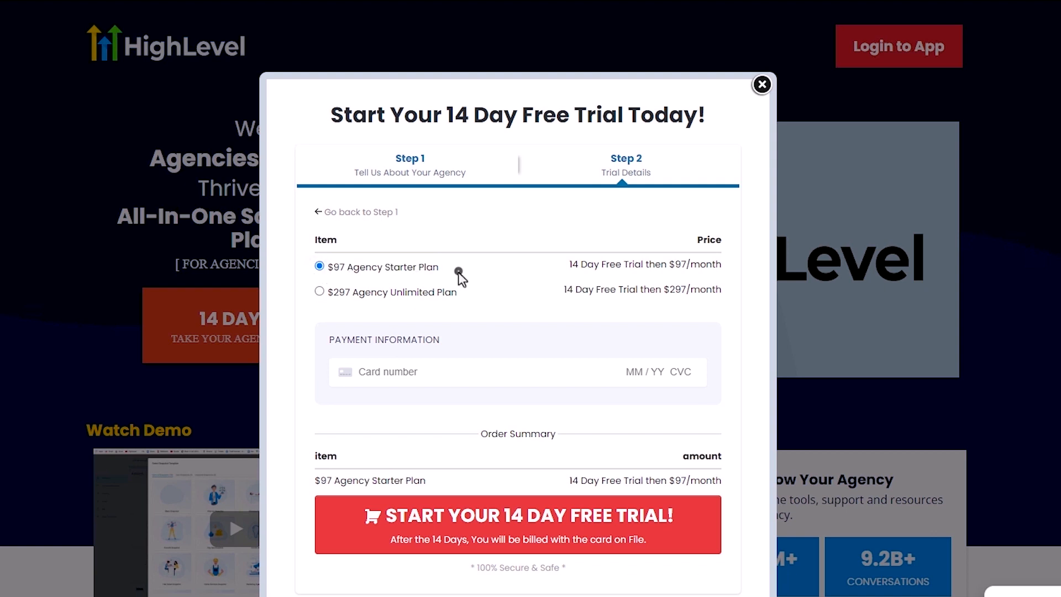
Enter the payment card number, expiry and CVC, and start the 14-day free trial
{"action": "left_click", "coordinate": [446, 367]}
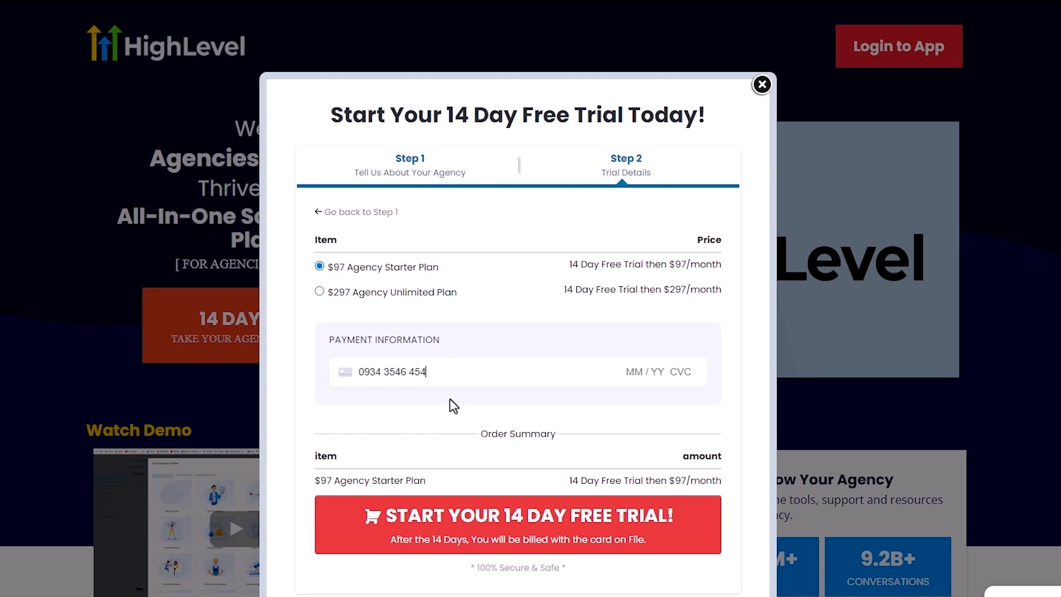
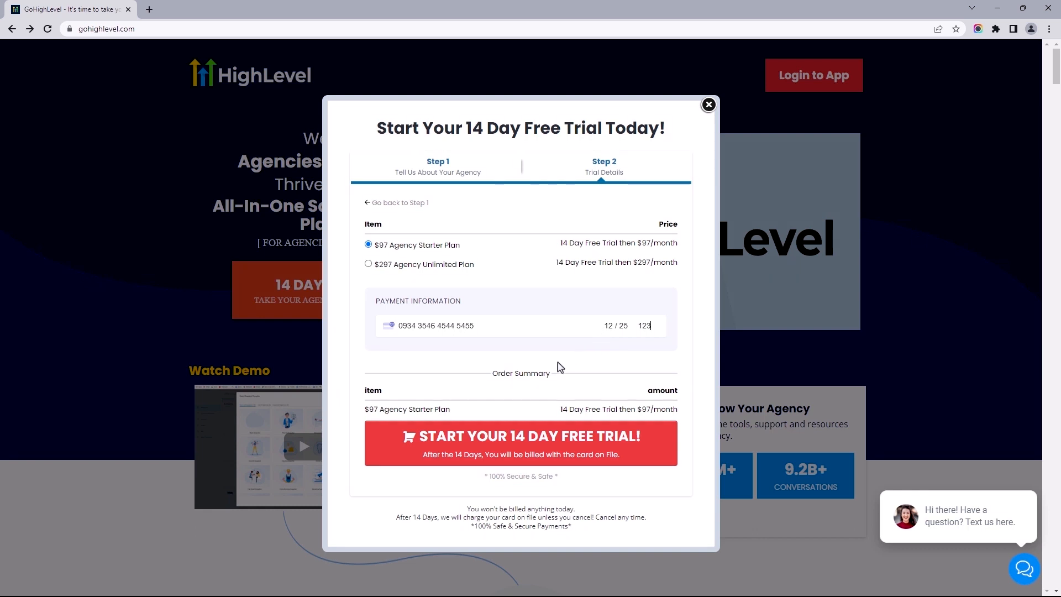
{"action": "left_click", "coordinate": [511, 454]}
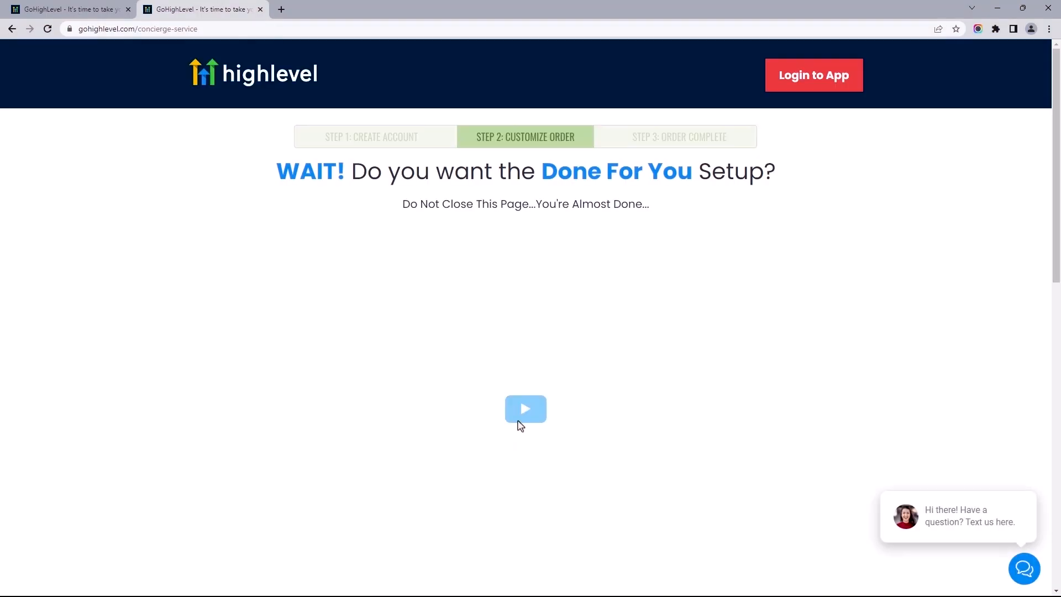
Play the Done For You concierge video, then decline it with 'No Thanks, I don't need this now'
{"action": "left_click", "coordinate": [519, 424]}
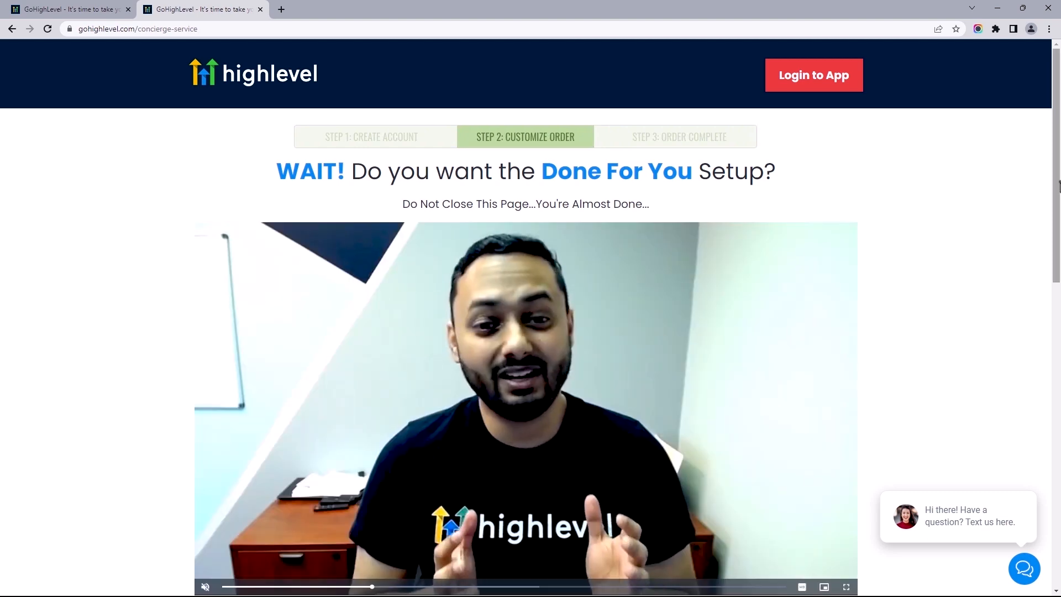
{"action": "left_click_drag", "start_coordinate": [1059, 194], "coordinate": [1060, 426]}
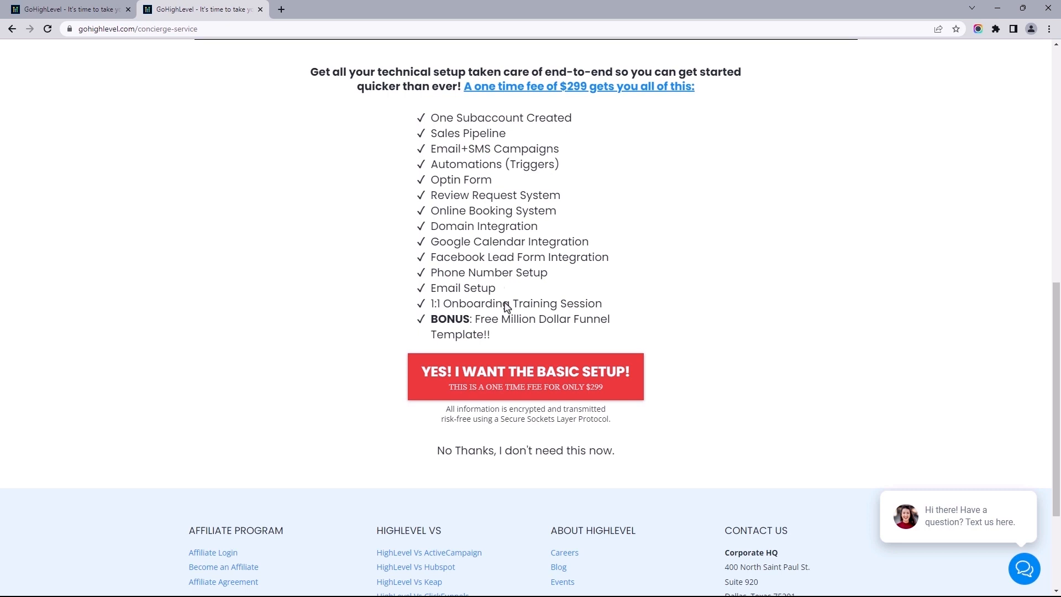
{"action": "left_click", "coordinate": [514, 459]}
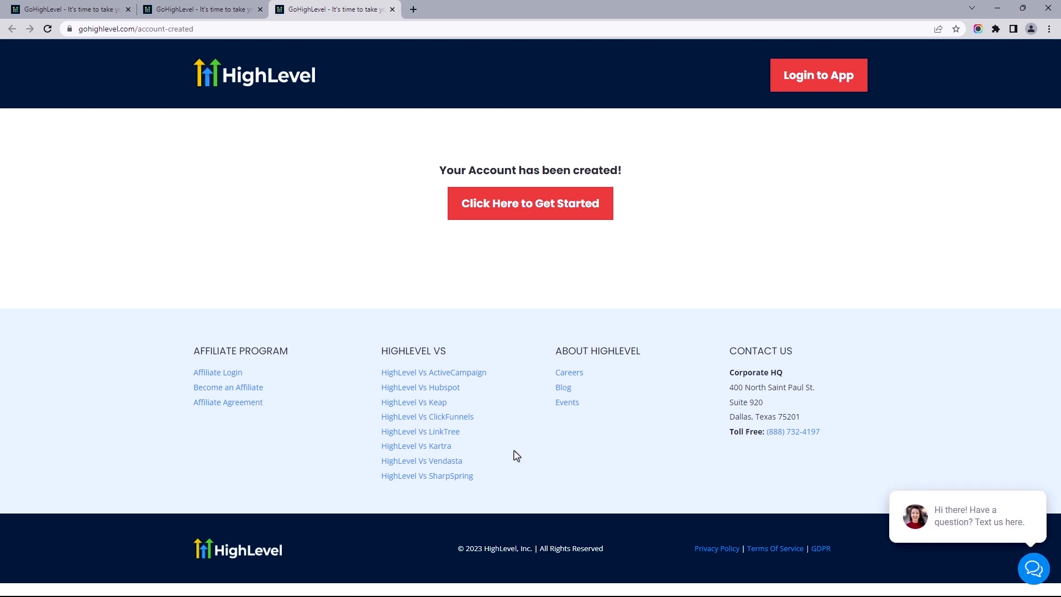
Follow 'Click Here to Get Started' to reach the 'Tell us about your business' onboarding page
{"action": "left_click", "coordinate": [526, 211]}
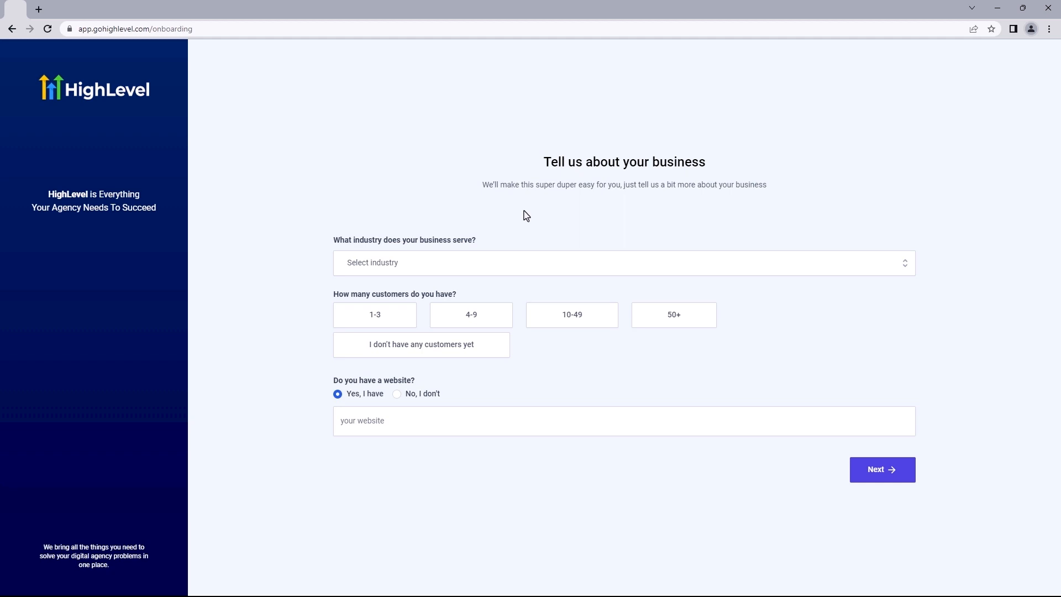
Choose Consulting / Agency as the industry, enter the business website, and continue to the address step
{"action": "left_click", "coordinate": [489, 262]}
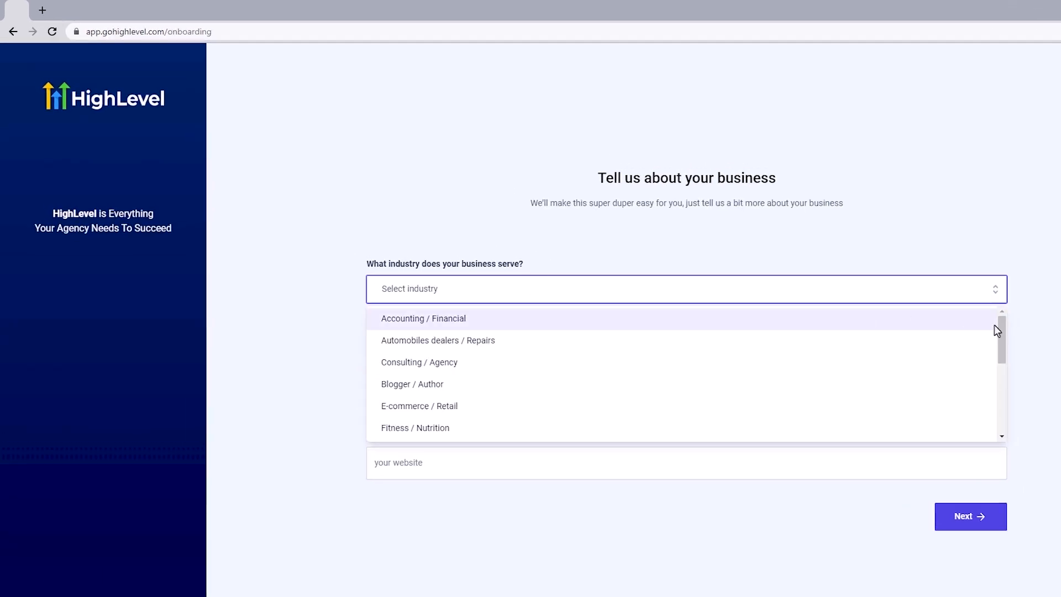
{"action": "mouse_move", "coordinate": [1003, 324]}
{"action": "left_mouse_down"}
{"action": "mouse_move", "coordinate": [1001, 399]}
{"action": "mouse_move", "coordinate": [989, 334]}
{"action": "left_mouse_up"}
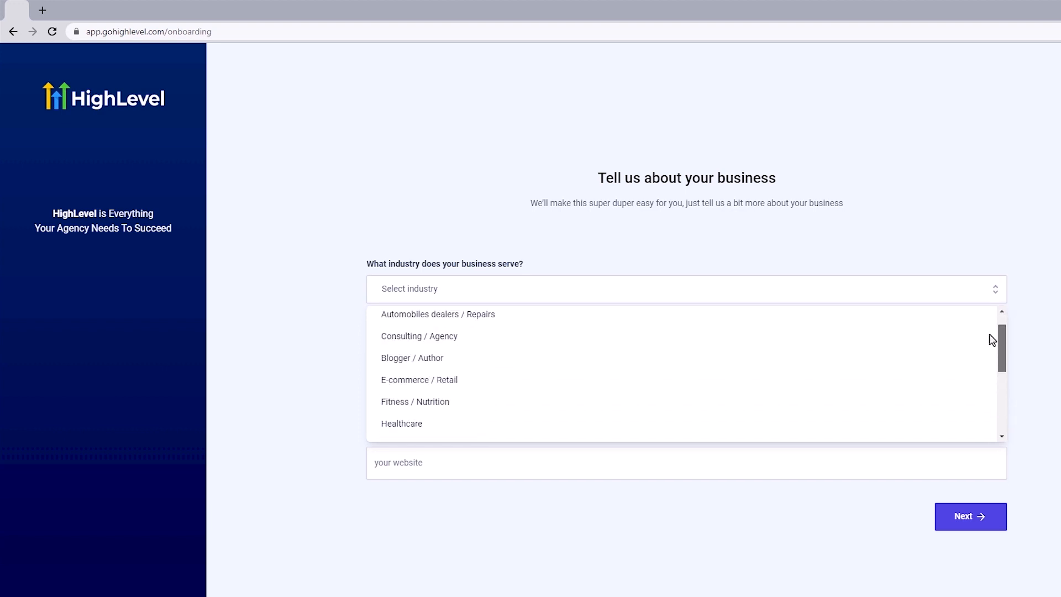
{"action": "left_click", "coordinate": [418, 342]}
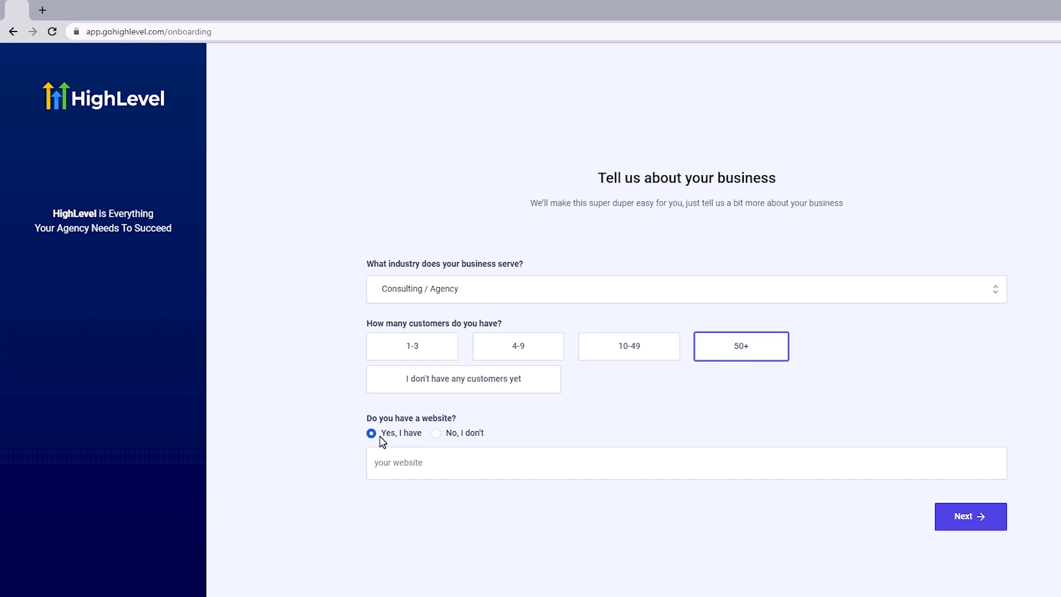
{"action": "left_click", "coordinate": [393, 463]}
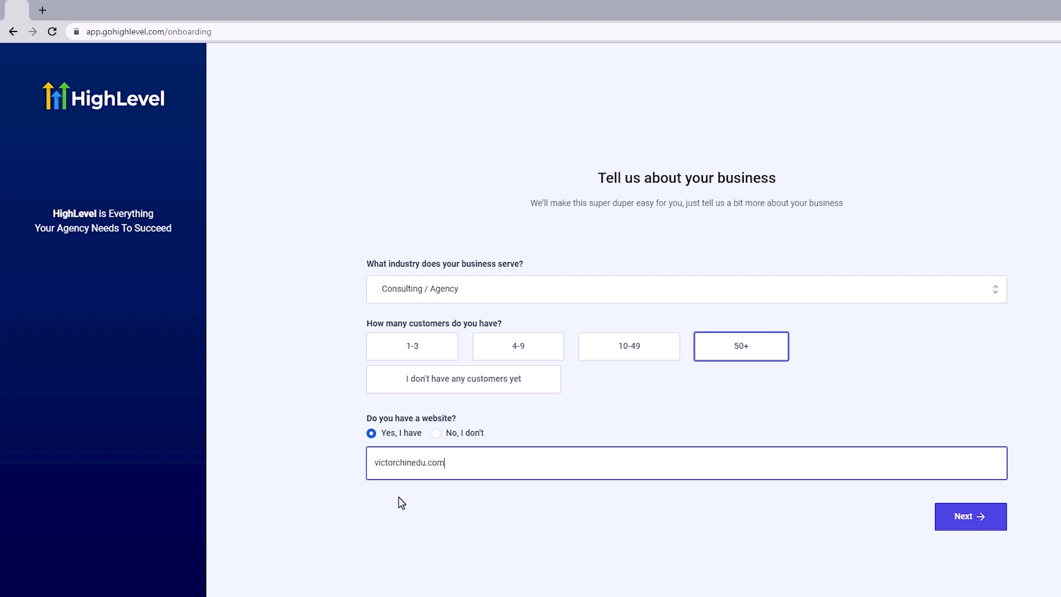
{"action": "left_click", "coordinate": [967, 517]}
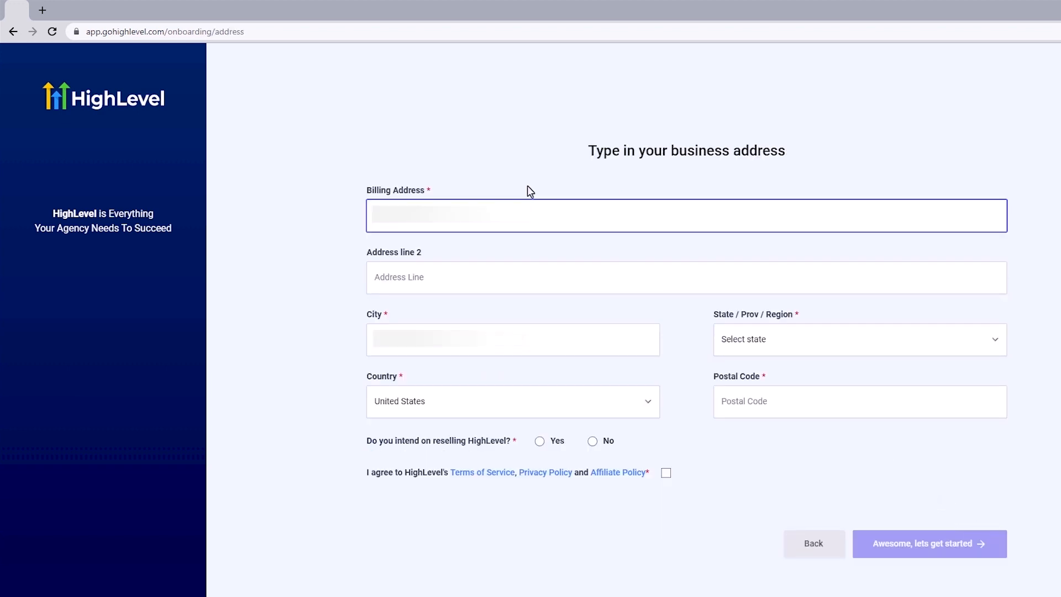
Set the business country to Nigeria and fill in the postal code
{"action": "left_click", "coordinate": [443, 331]}
{"action": "left_click", "coordinate": [436, 404]}
{"action": "key", "text": "n"}
{"action": "key", "text": "n"}
{"action": "key", "text": "n"}
{"action": "key", "text": "n"}
{"action": "key", "text": "n"}
{"action": "key", "text": "n"}
{"action": "key", "text": "n"}
{"action": "key", "text": "n"}
{"action": "key", "text": "n"}
{"action": "key", "text": "Return"}
{"action": "left_click", "coordinate": [801, 405]}
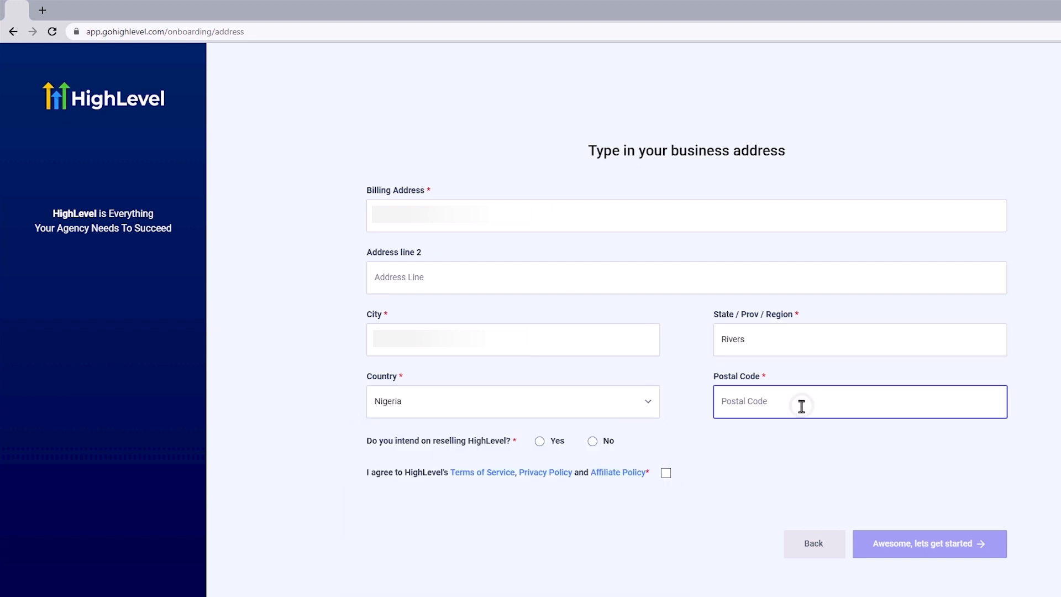
{"action": "type", "text": "500001"}
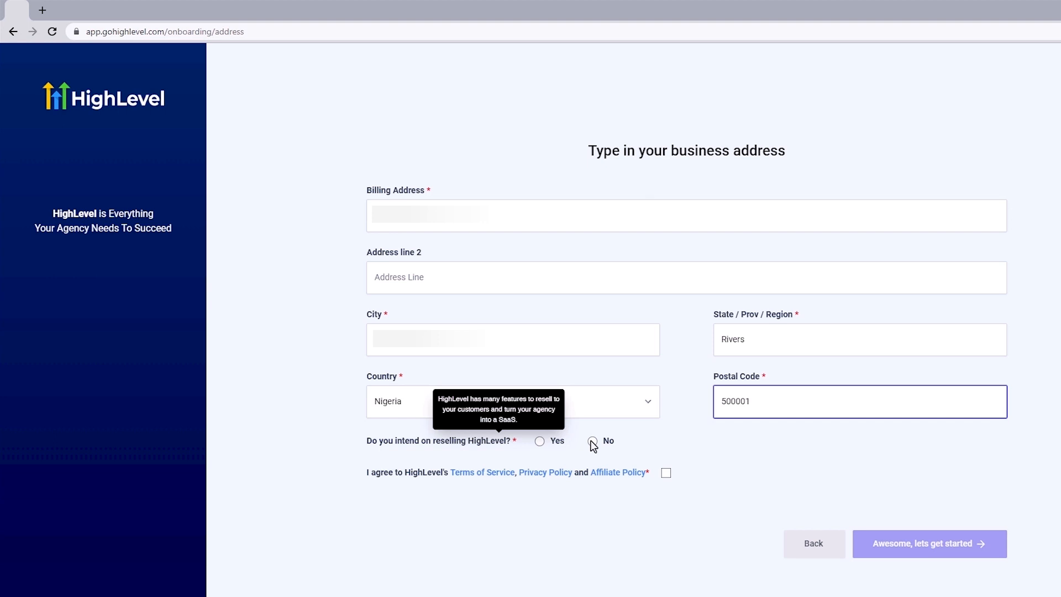
Answer Yes to reselling HighLevel, accept the terms, and submit the address
{"action": "left_click", "coordinate": [540, 441]}
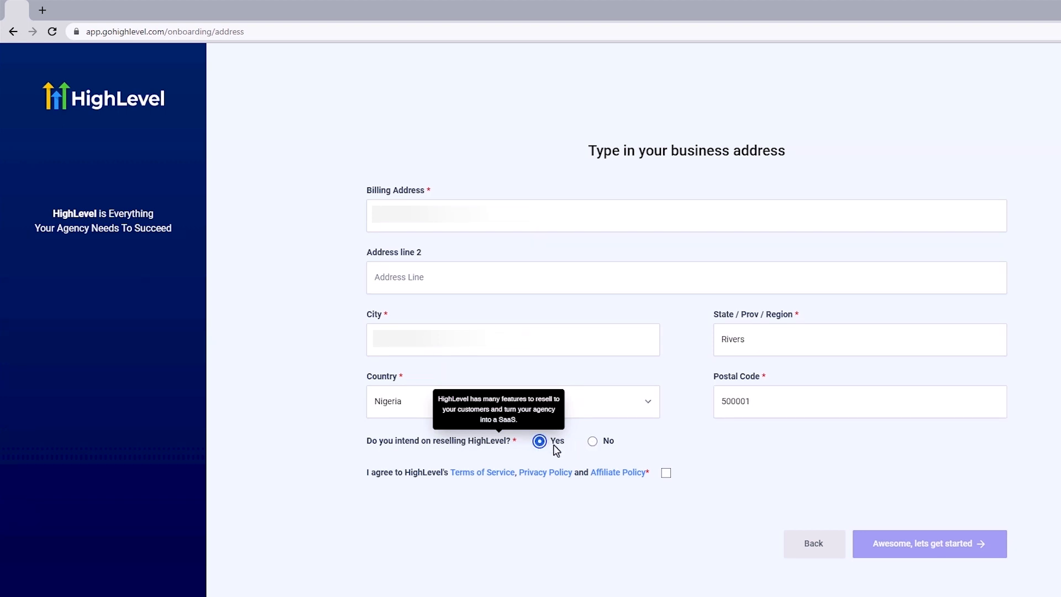
{"action": "left_click", "coordinate": [666, 474]}
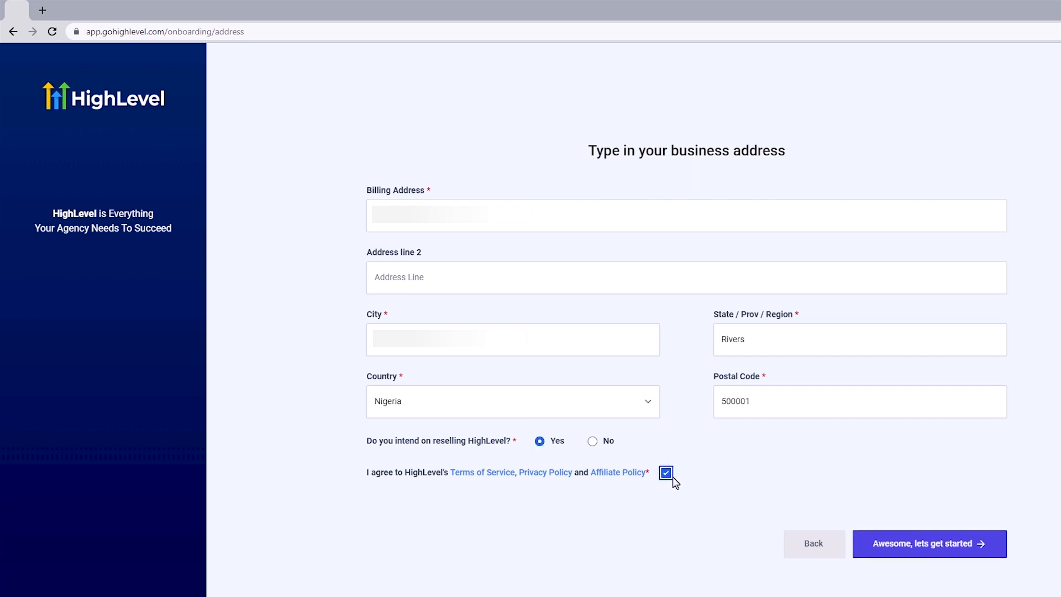
{"action": "left_click", "coordinate": [925, 553]}
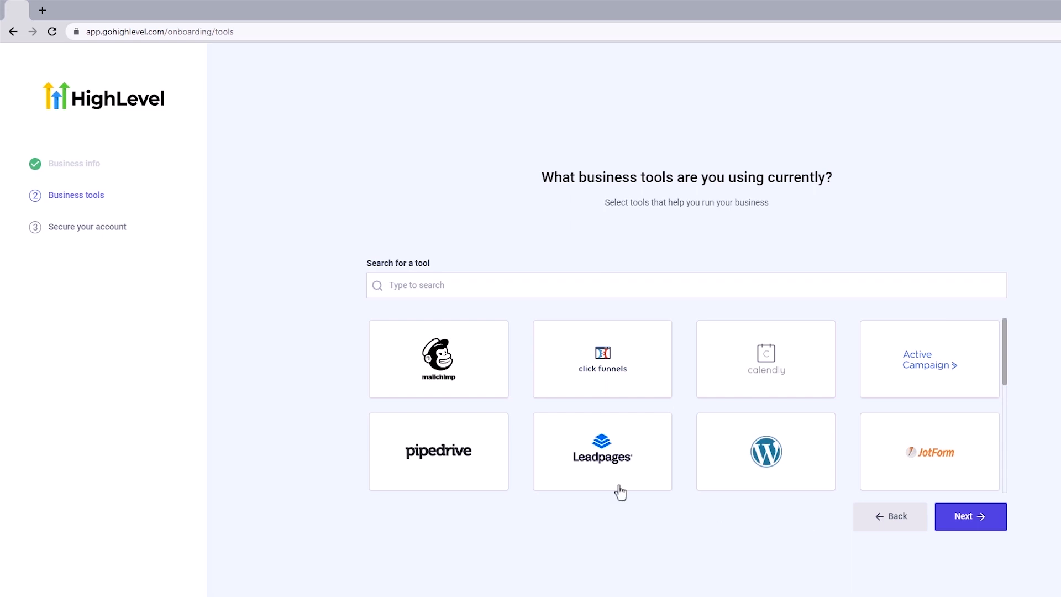
Mark Mailchimp, Click Funnels, Calendly, Wordpress, Active Campaign, Kajabi and Hubspot as tools in use
{"action": "left_click", "coordinate": [467, 364]}
{"action": "left_click", "coordinate": [596, 384]}
{"action": "left_click", "coordinate": [752, 382]}
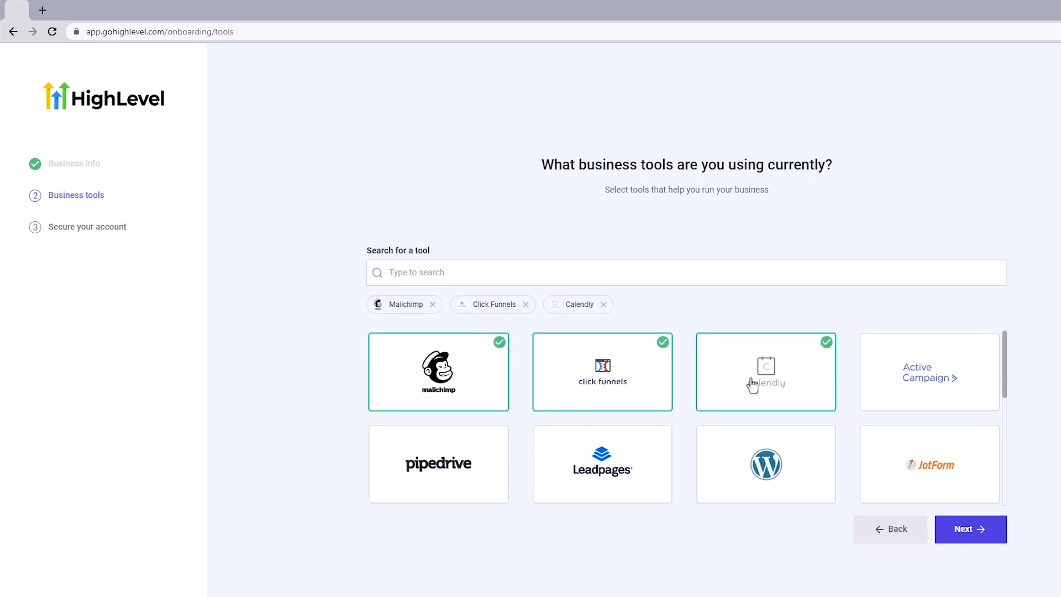
{"action": "left_click", "coordinate": [766, 461]}
{"action": "left_click_drag", "start_coordinate": [1003, 365], "coordinate": [996, 478]}
{"action": "left_click", "coordinate": [1000, 369]}
{"action": "left_click", "coordinate": [595, 422]}
{"action": "left_click", "coordinate": [932, 480]}
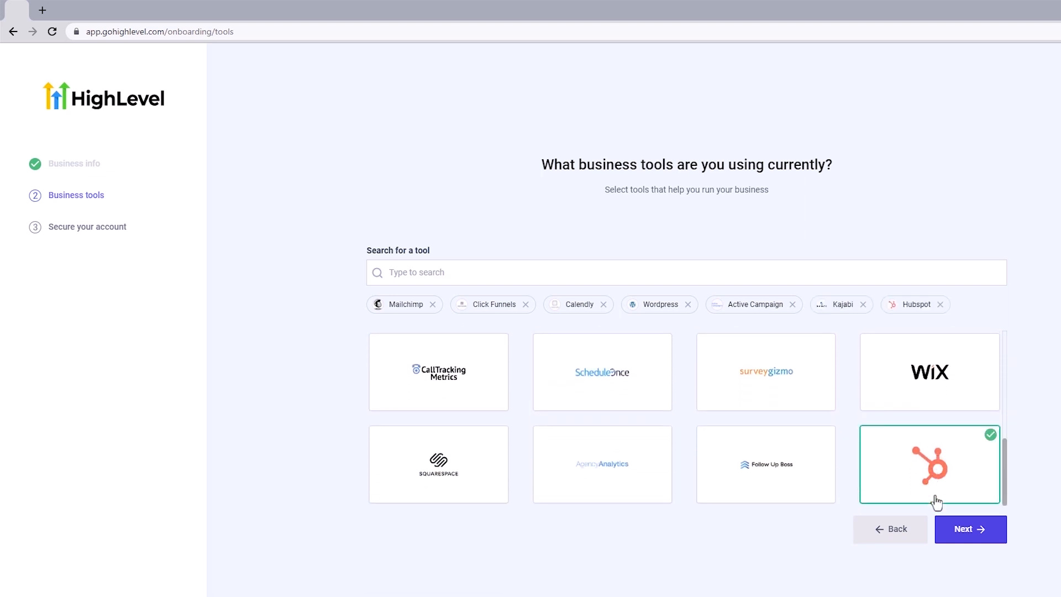
{"action": "left_click", "coordinate": [967, 533]}
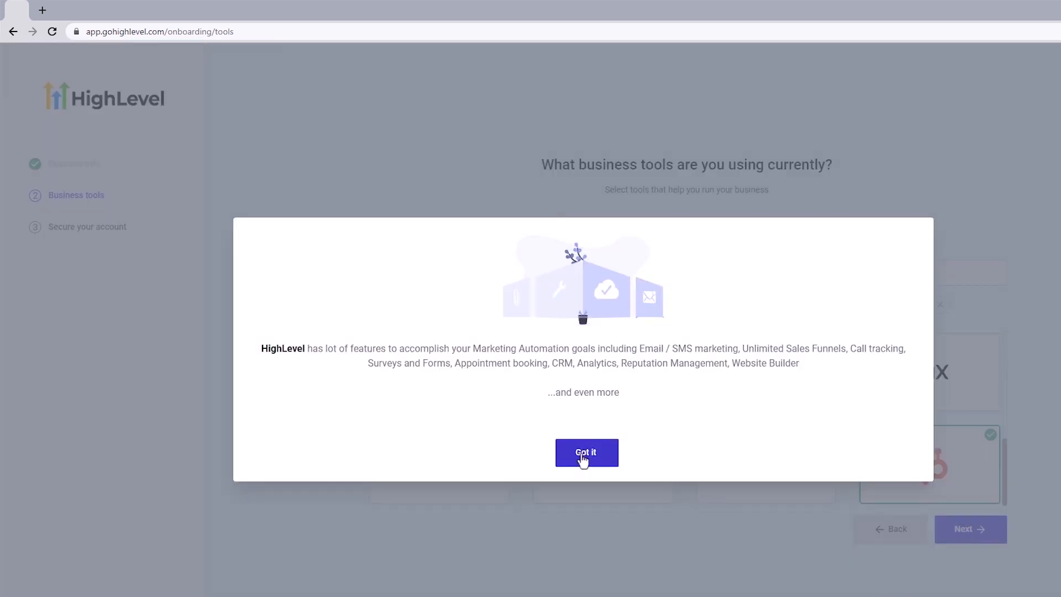
Dismiss the features overview, set an account password meeting all requirements, and finish setup
{"action": "left_click", "coordinate": [582, 458]}
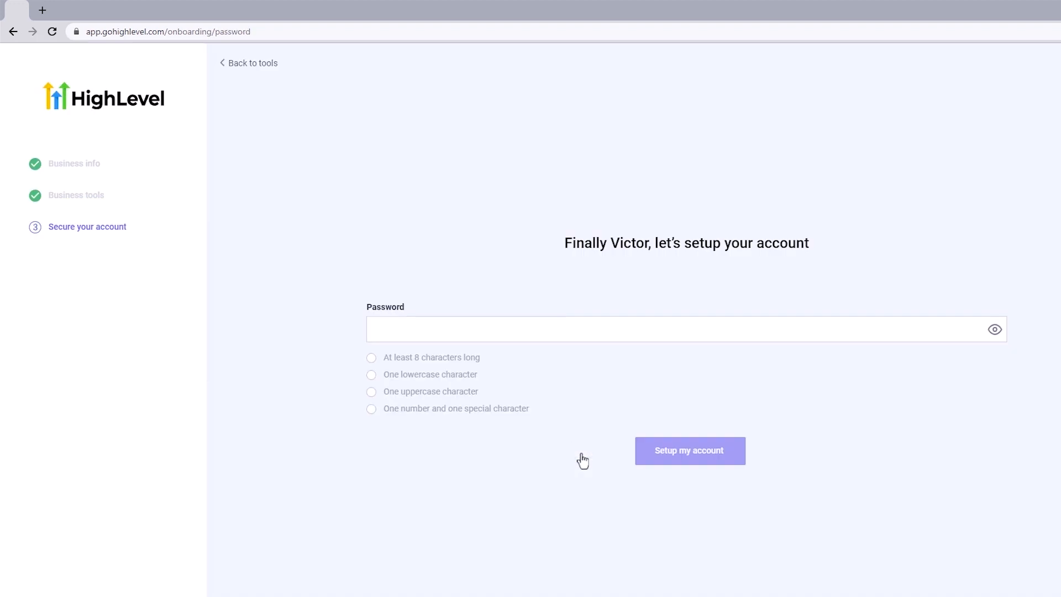
{"action": "left_click", "coordinate": [526, 335]}
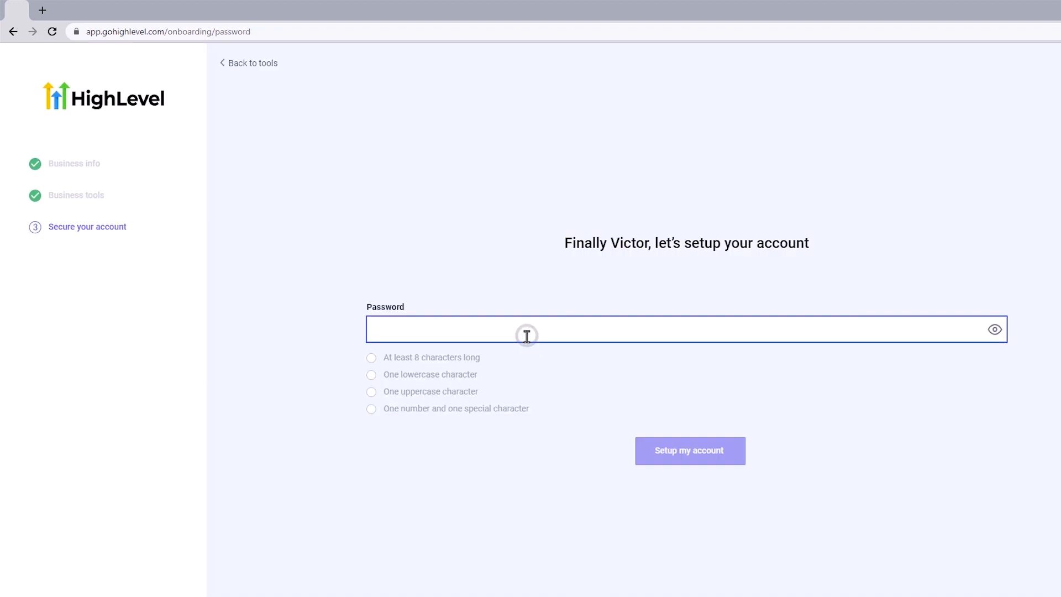
{"action": "type", "text": "•••••••••••"}
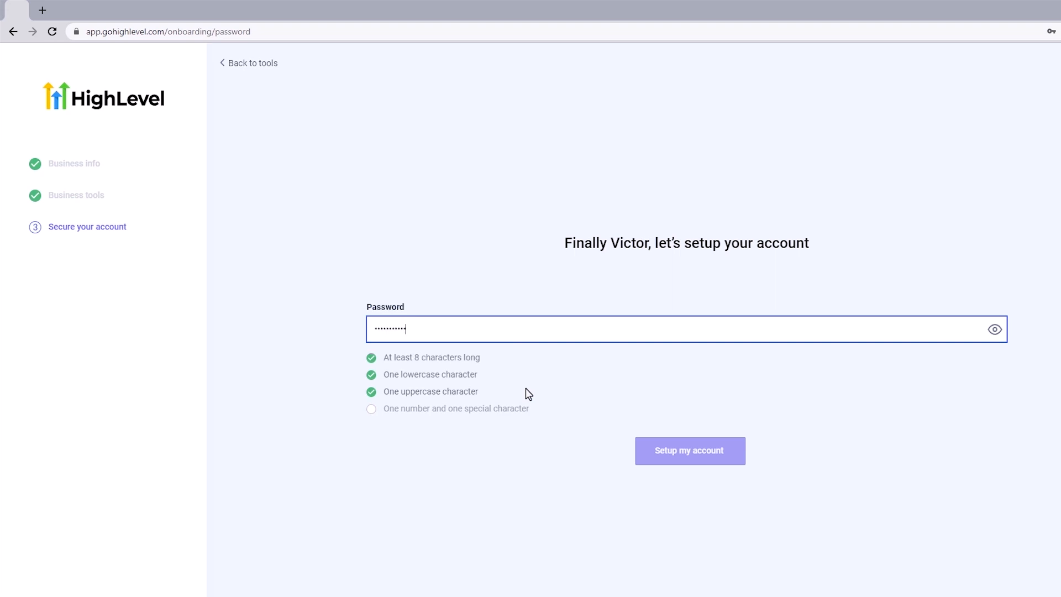
{"action": "type", "text": "••••••"}
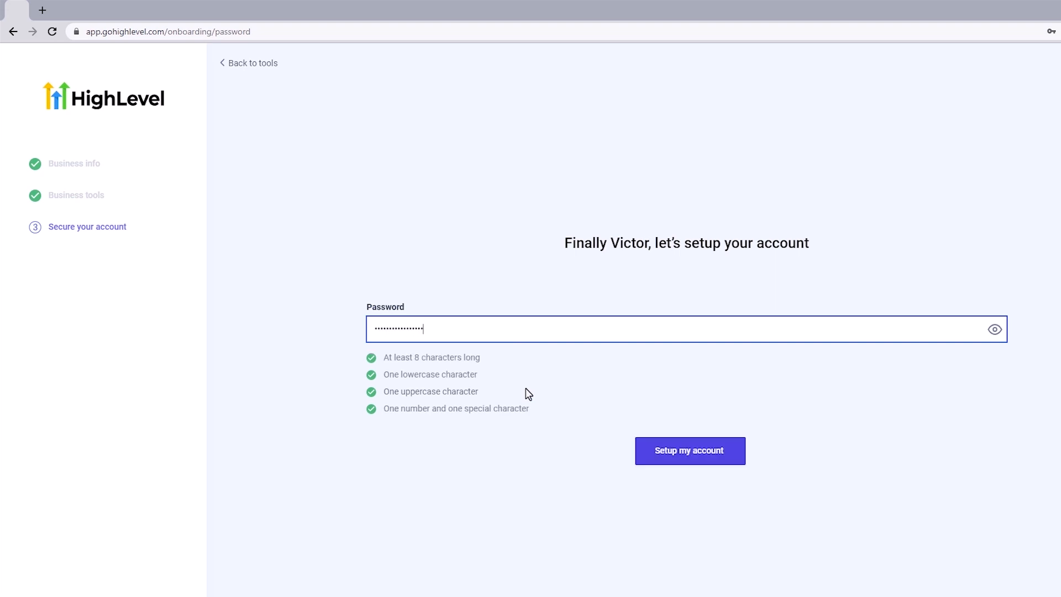
{"action": "type", "text": "•••••"}
{"action": "left_click", "coordinate": [686, 458]}
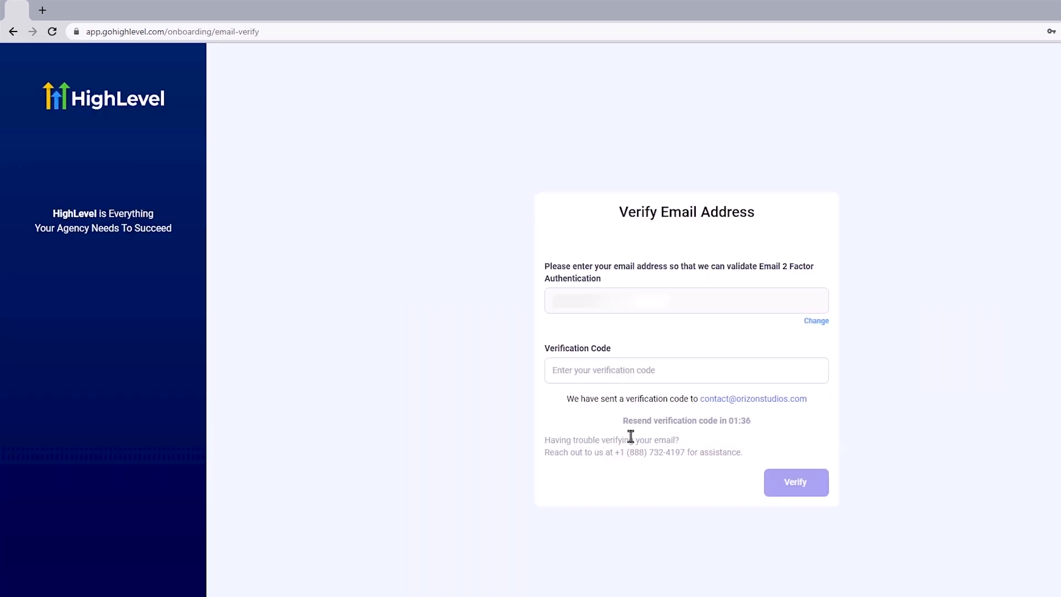
Enter and submit the emailed verification code, then the SMS code for phone verification
{"action": "left_click", "coordinate": [639, 373]}
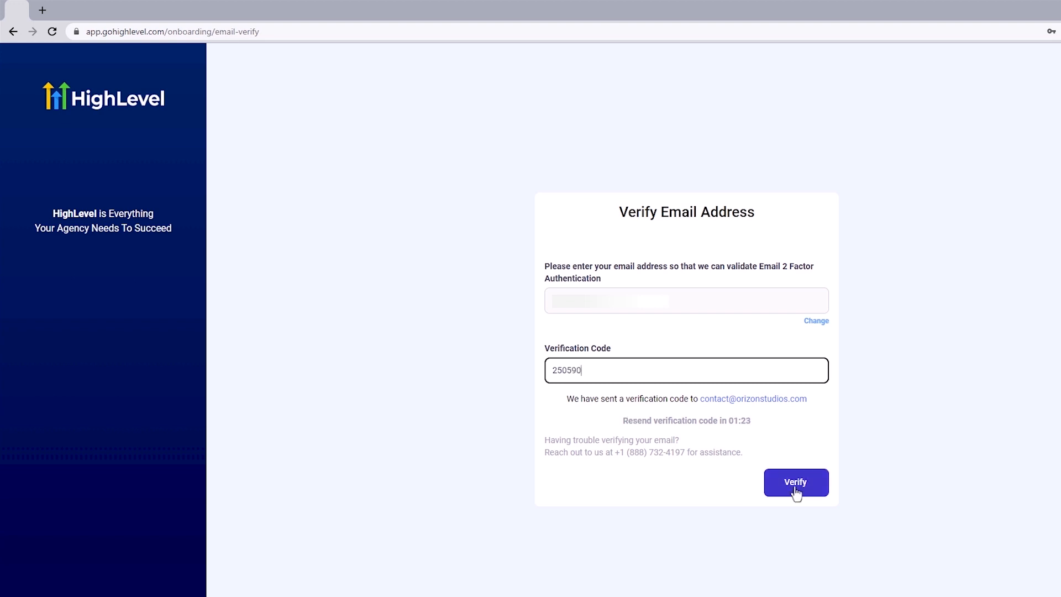
{"action": "left_click", "coordinate": [795, 486]}
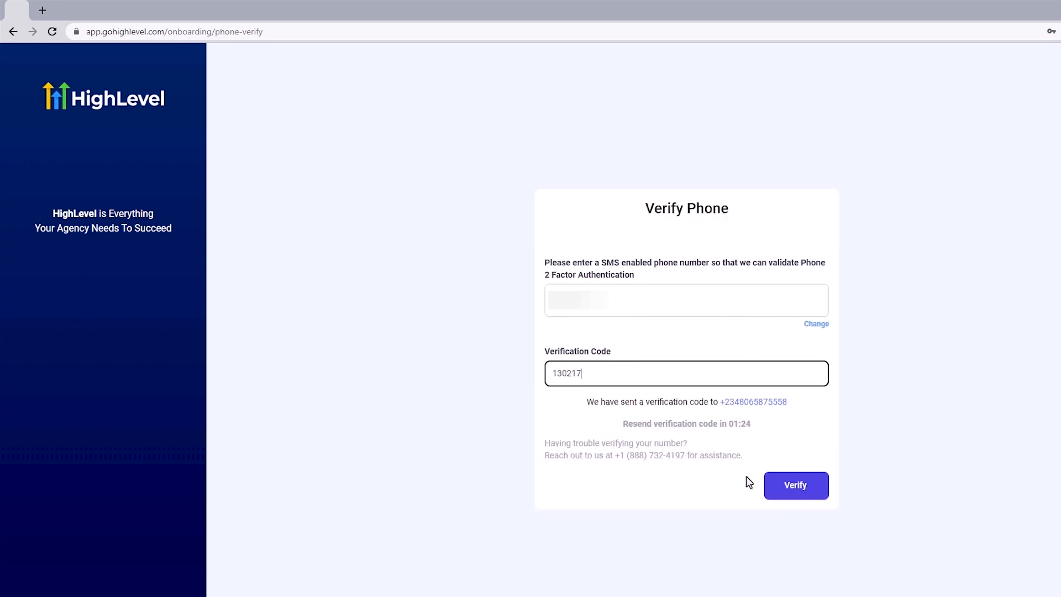
{"action": "left_click", "coordinate": [796, 487]}
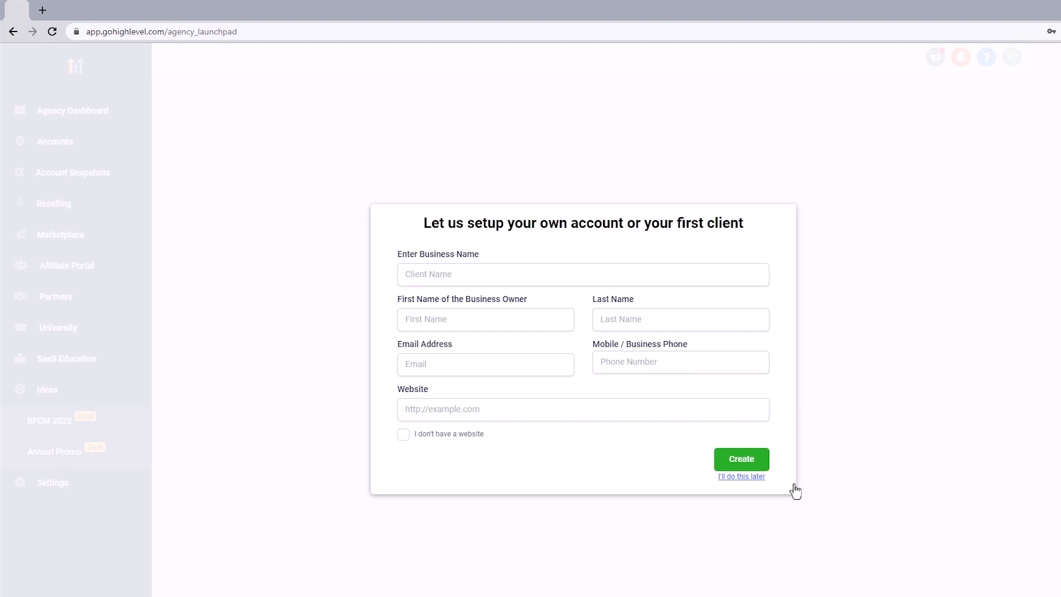
Create the first client account and wait for the Agency Dashboard to load
{"action": "left_click", "coordinate": [739, 478]}
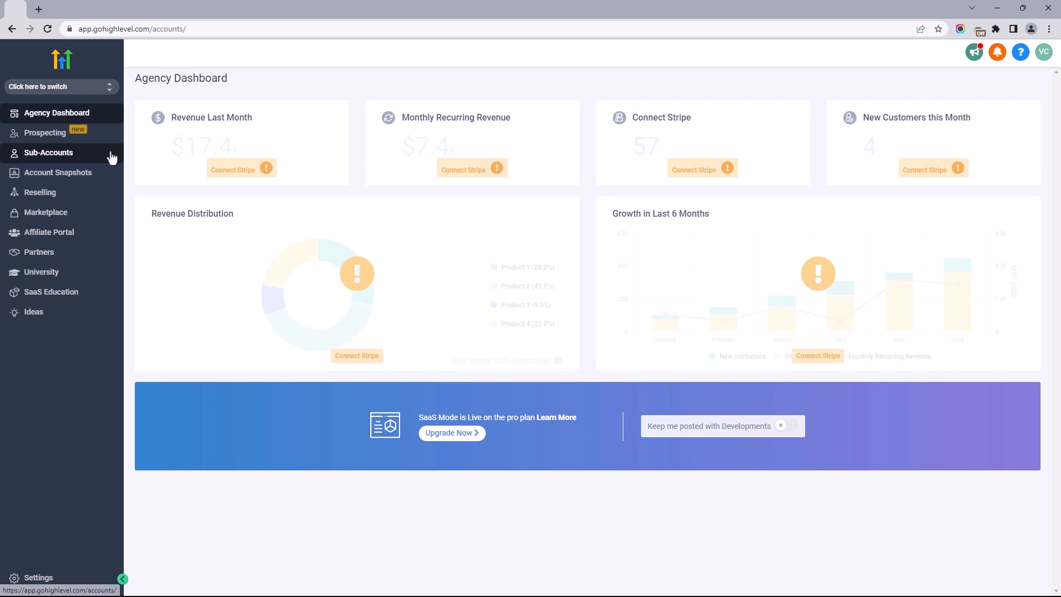
Go to the Sub-Accounts client list from the left sidebar
{"action": "left_click", "coordinate": [112, 158]}
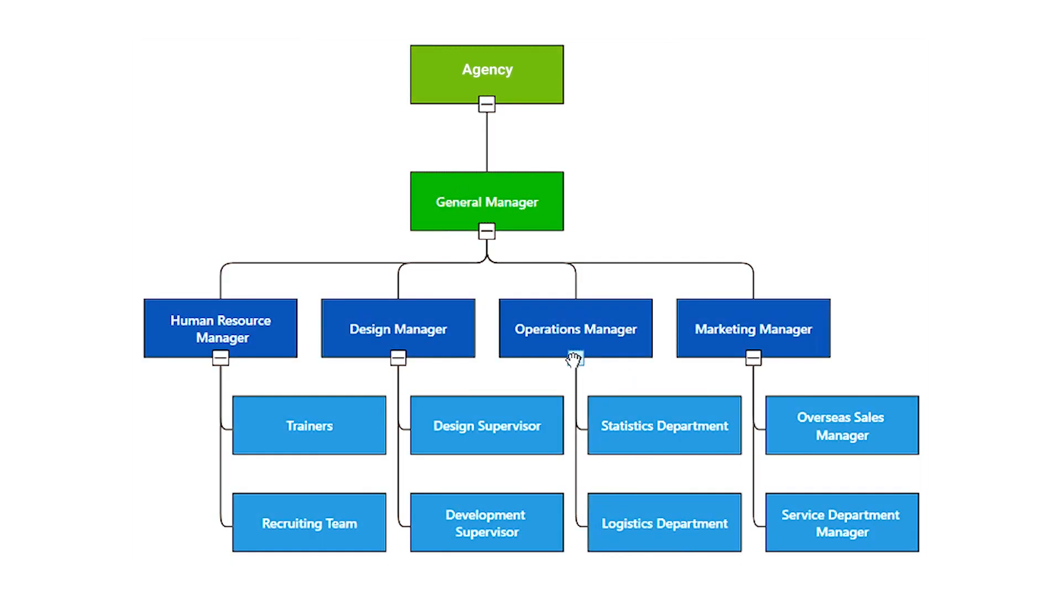
Collapse and re-expand the Operations Manager and General Manager branches of the org chart
{"action": "left_click", "coordinate": [575, 358]}
{"action": "left_click", "coordinate": [575, 359]}
{"action": "left_click", "coordinate": [486, 231]}
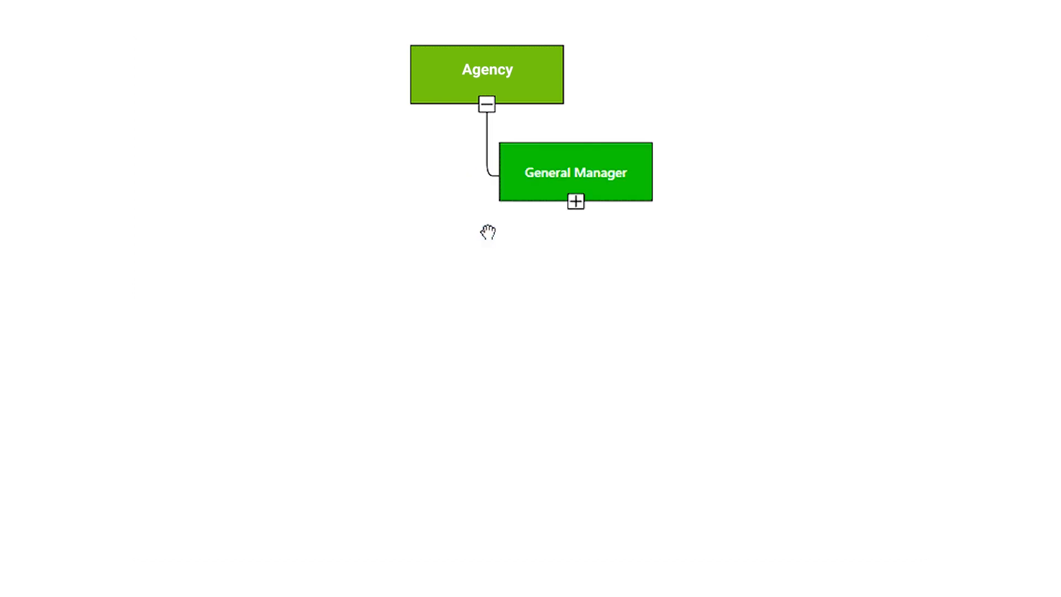
{"action": "left_click", "coordinate": [575, 202]}
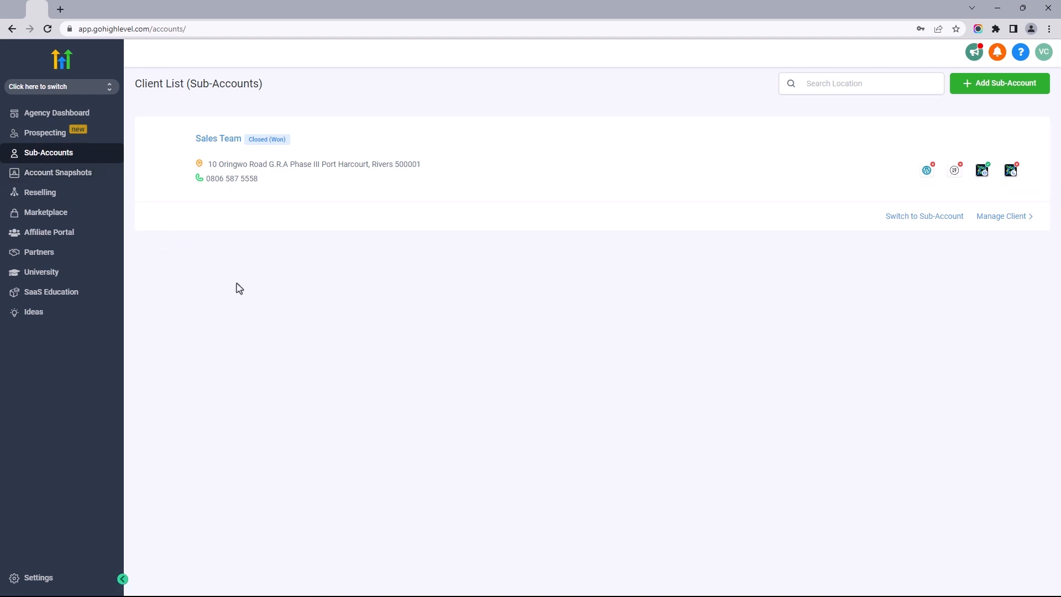
Review the Sales Team sub-account's reselling and 250-email limit settings, then return to the Agency Dashboard
{"action": "left_click_drag", "start_coordinate": [195, 138], "coordinate": [246, 143]}
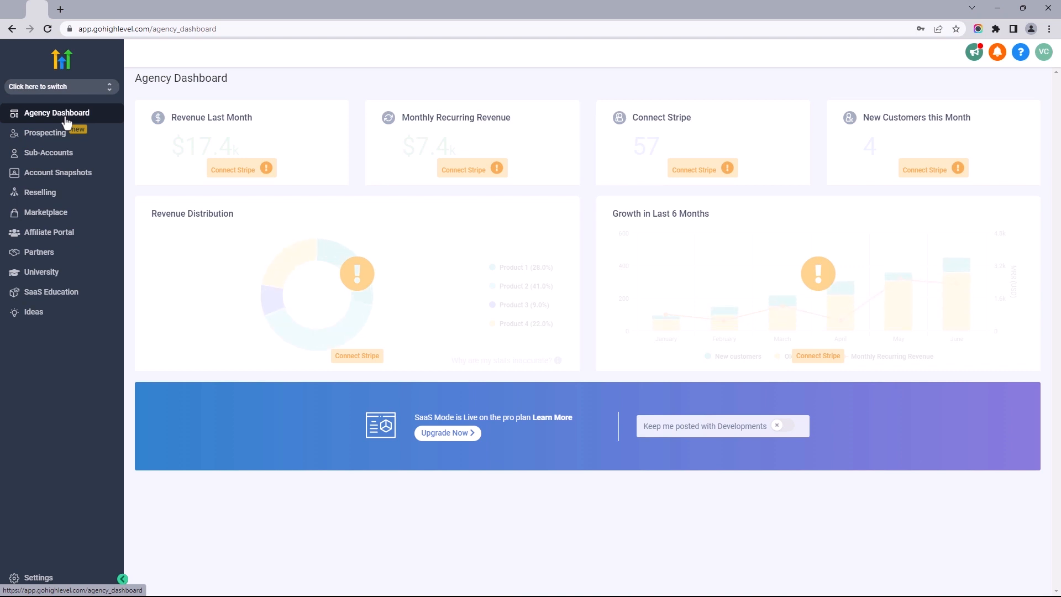
{"action": "left_click", "coordinate": [49, 155]}
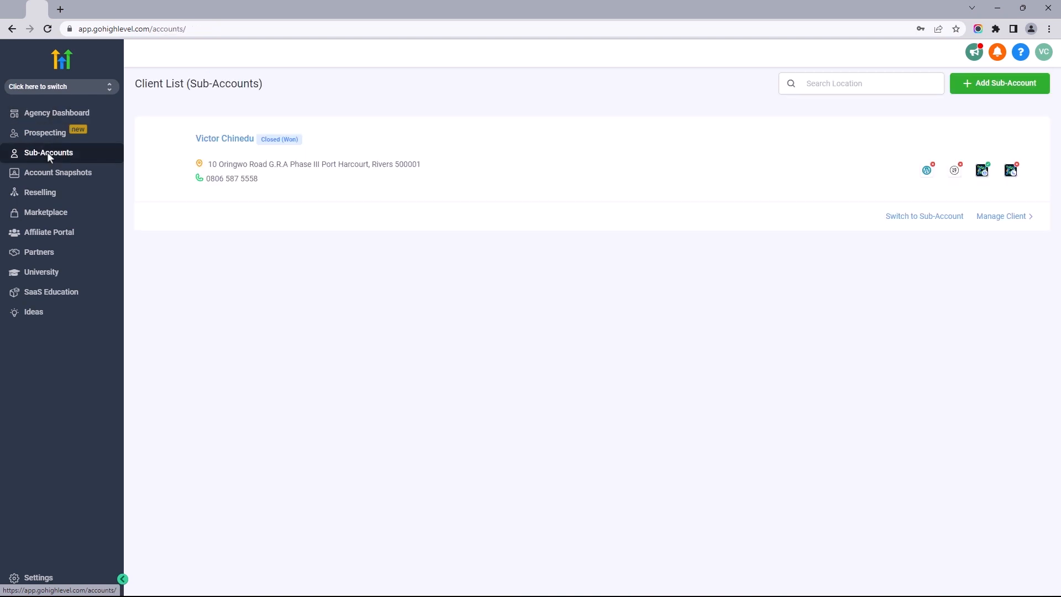
{"action": "left_click", "coordinate": [1012, 218]}
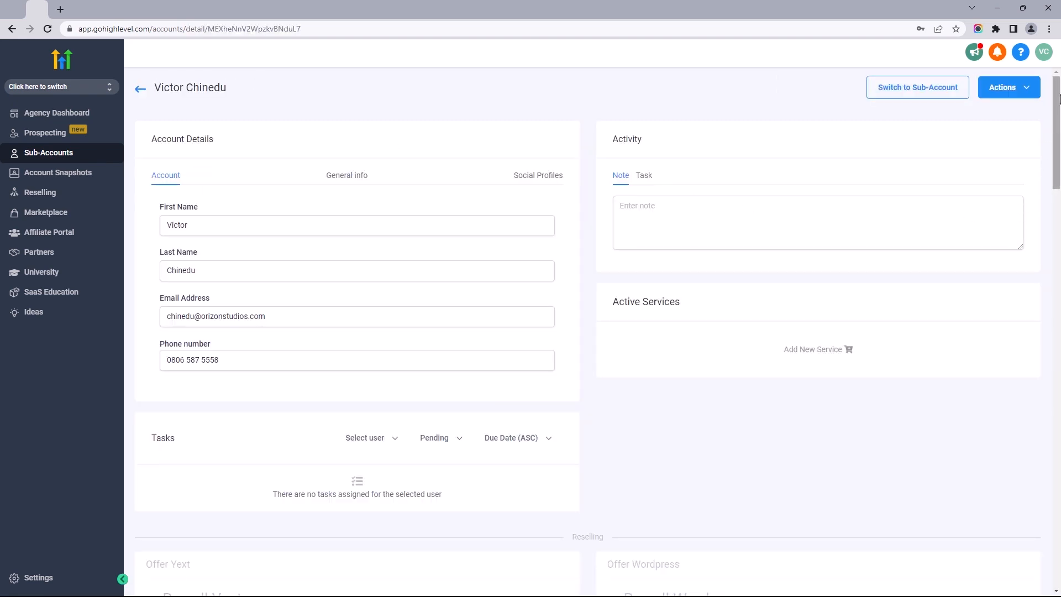
{"action": "scroll", "coordinate": [1059, 98], "scroll_direction": "down", "scroll_amount": 15}
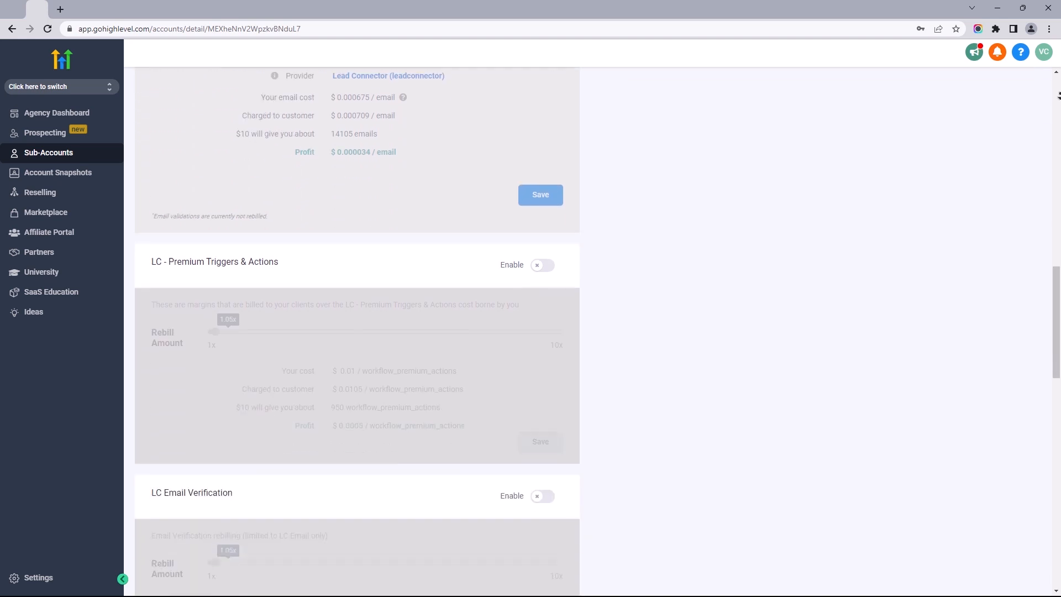
{"action": "scroll", "coordinate": [1059, 98], "scroll_direction": "down", "scroll_amount": 15}
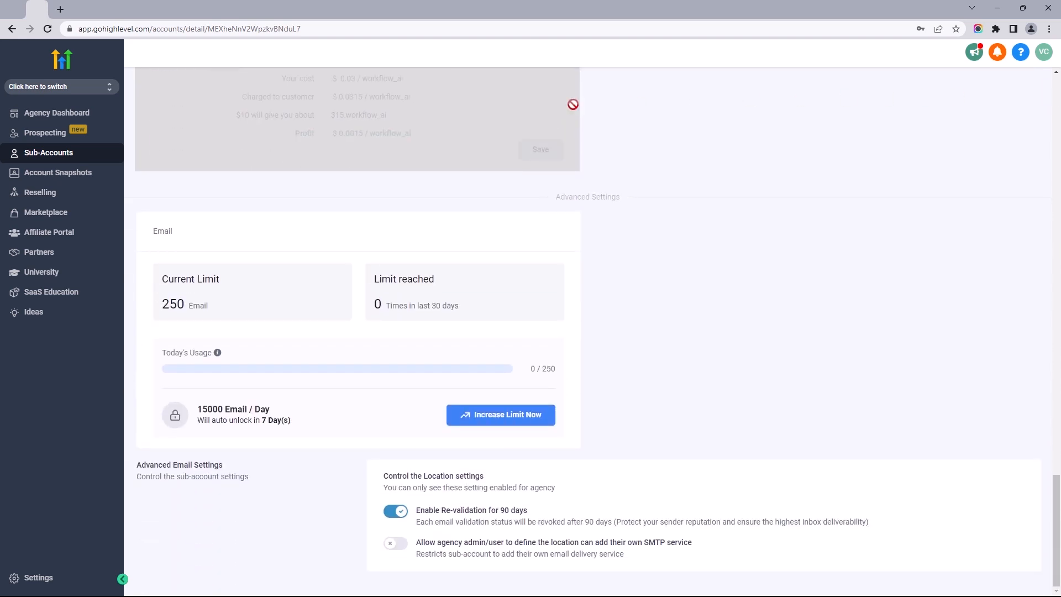
{"action": "left_click", "coordinate": [63, 120]}
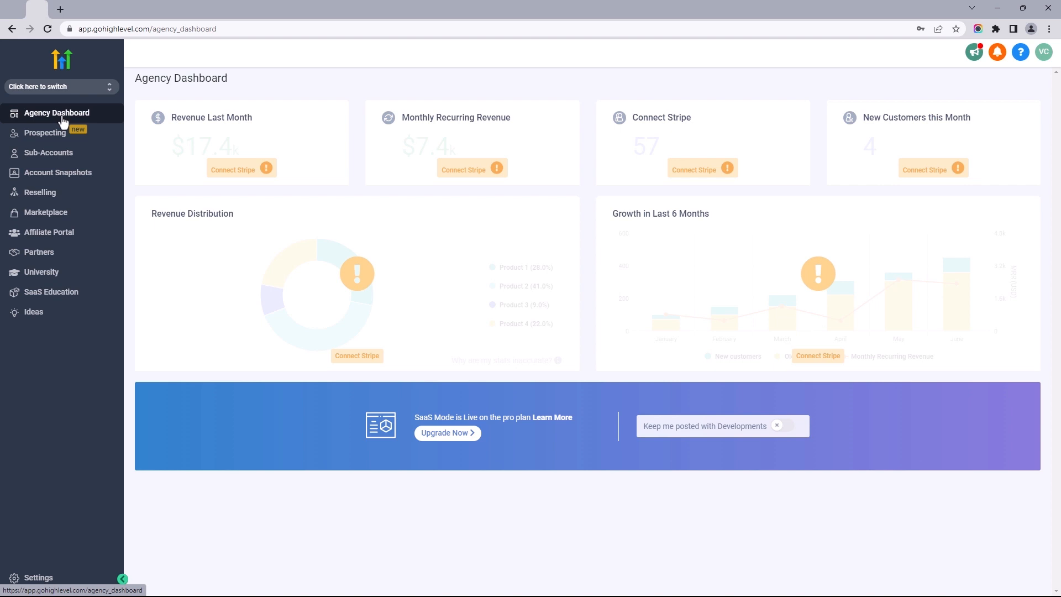
From the Sub-Accounts list, begin adding a sub-account to reach the snapshot templates
{"action": "left_click", "coordinate": [41, 158]}
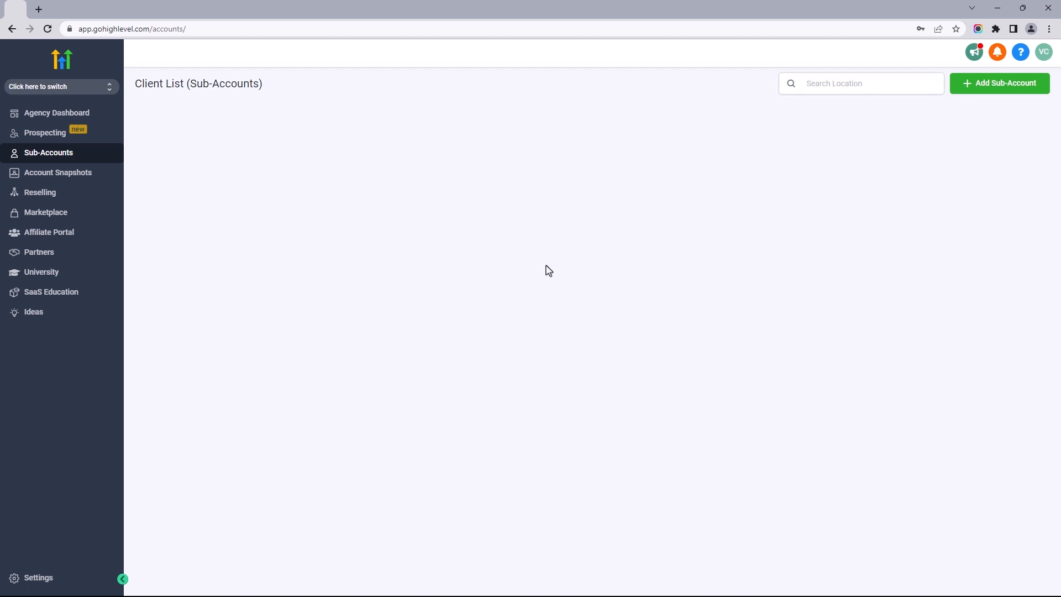
{"action": "left_click", "coordinate": [1001, 89]}
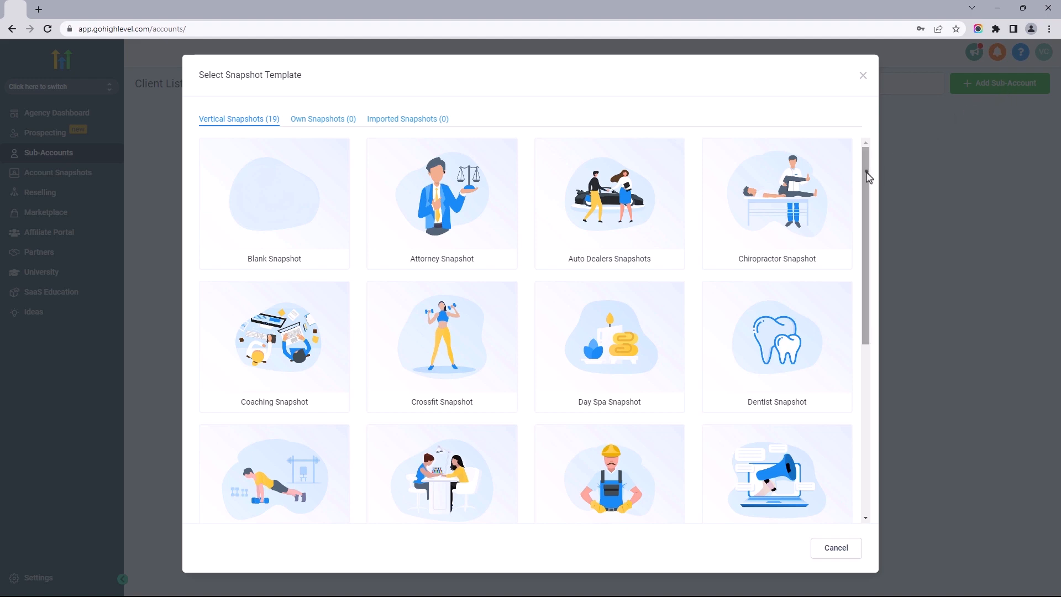
Browse the snapshot template grid and open Know More on the Marketing Agency Snapshot
{"action": "left_click_drag", "start_coordinate": [866, 175], "coordinate": [872, 353]}
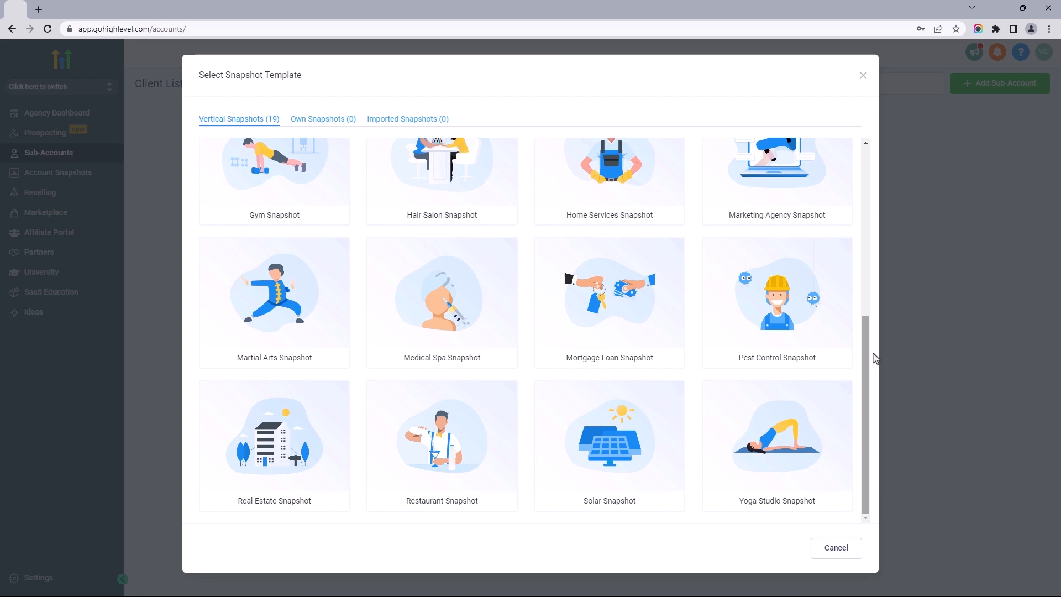
{"action": "mouse_move", "coordinate": [728, 454]}
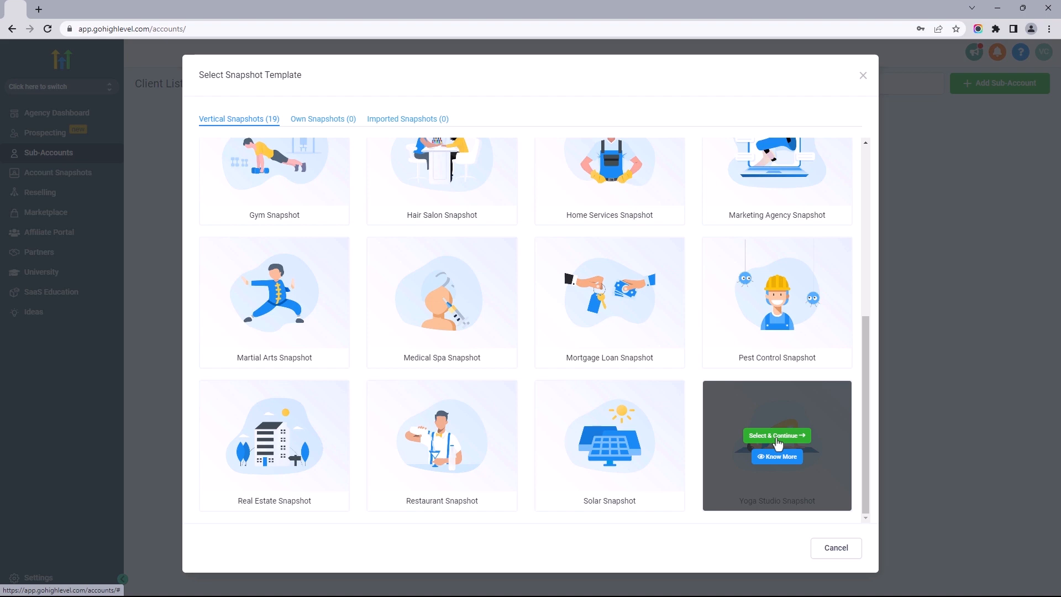
{"action": "mouse_move", "coordinate": [266, 442]}
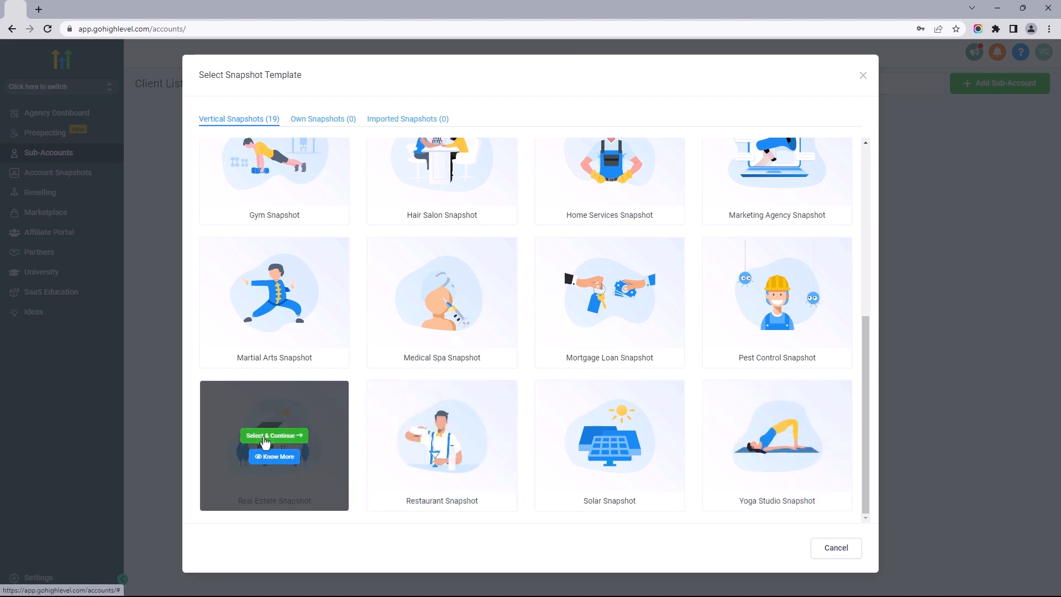
{"action": "left_click", "coordinate": [233, 517]}
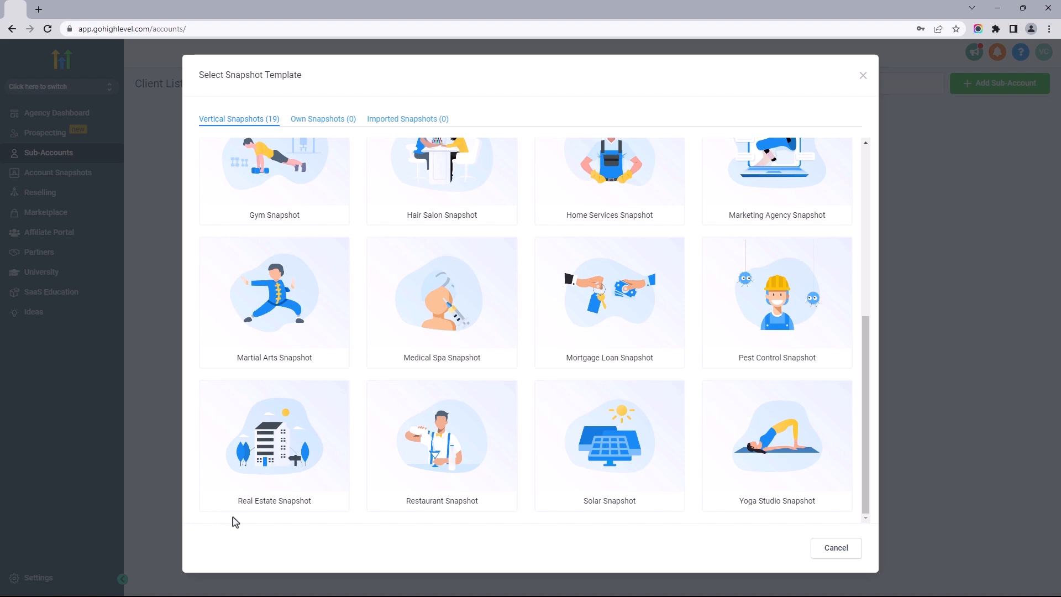
{"action": "mouse_move", "coordinate": [233, 510]}
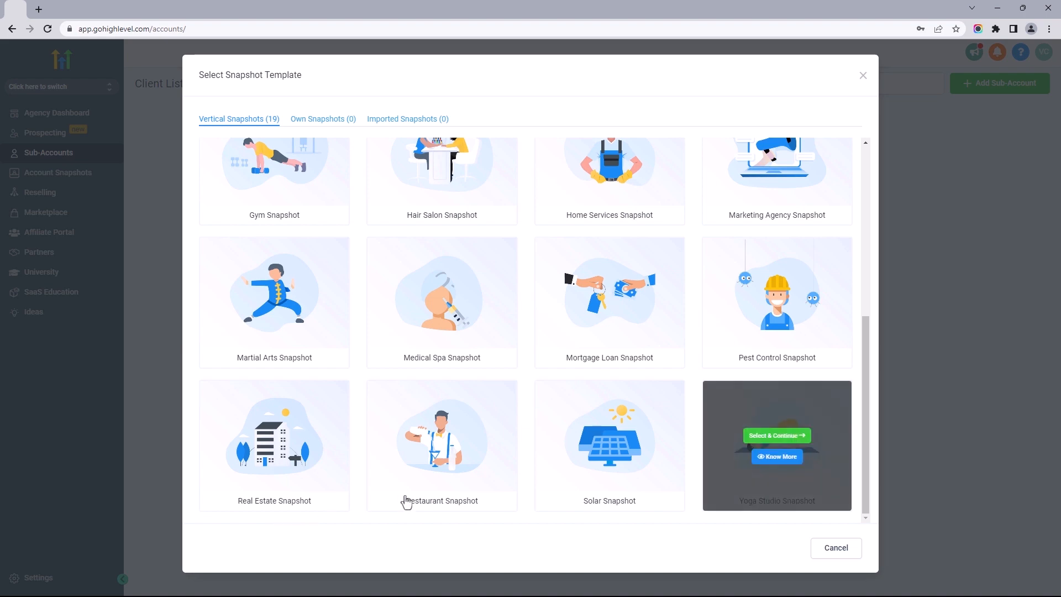
{"action": "left_click", "coordinate": [866, 408]}
{"action": "left_click_drag", "start_coordinate": [867, 408], "coordinate": [883, 328]}
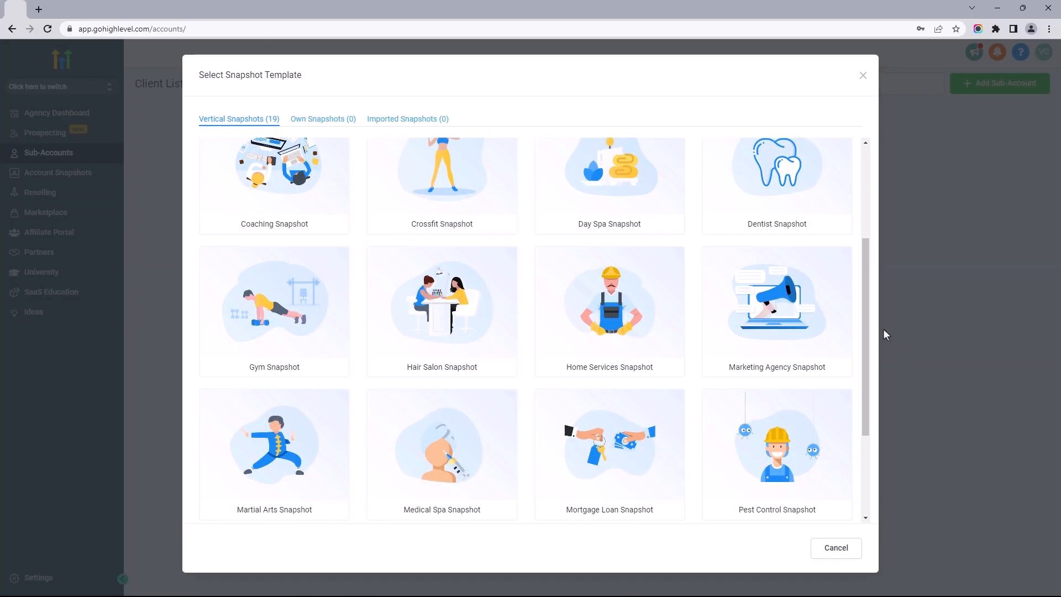
{"action": "mouse_move", "coordinate": [776, 331]}
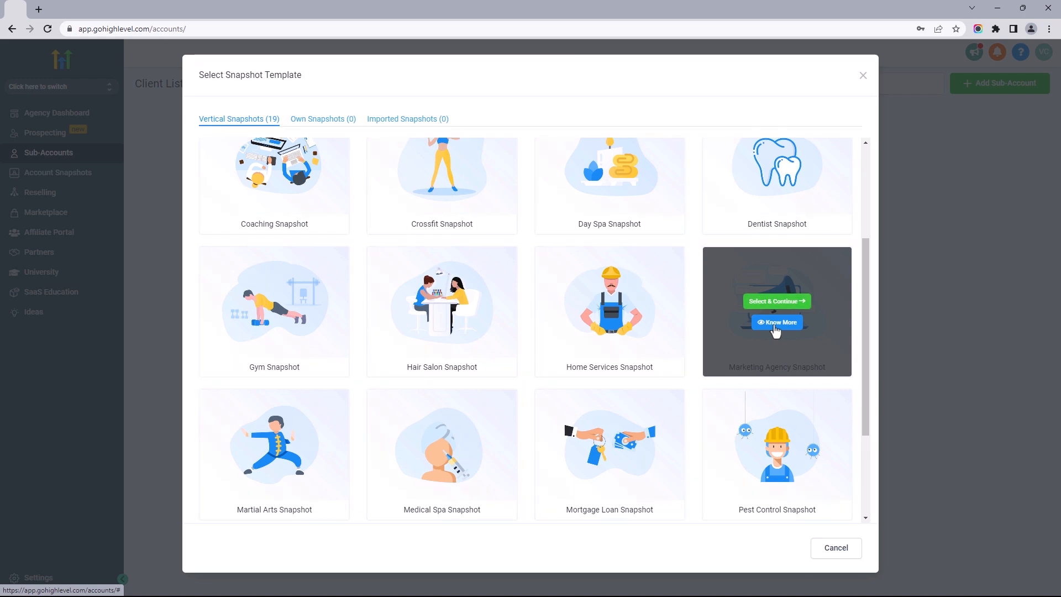
{"action": "left_click", "coordinate": [776, 330]}
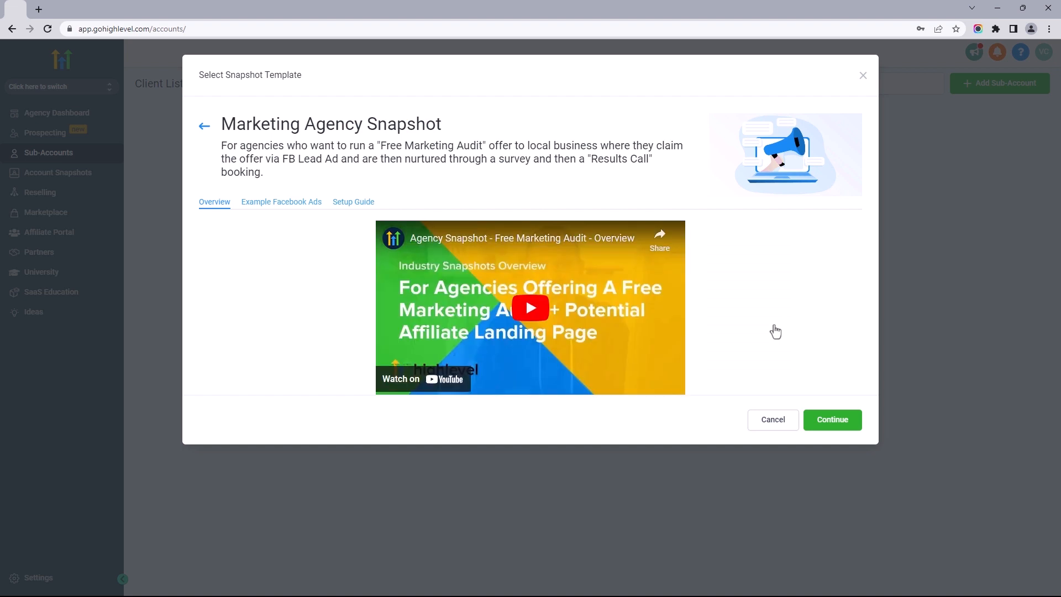
Read the Marketing Agency Snapshot's Setup Guide and continue with that snapshot
{"action": "left_click", "coordinate": [355, 205]}
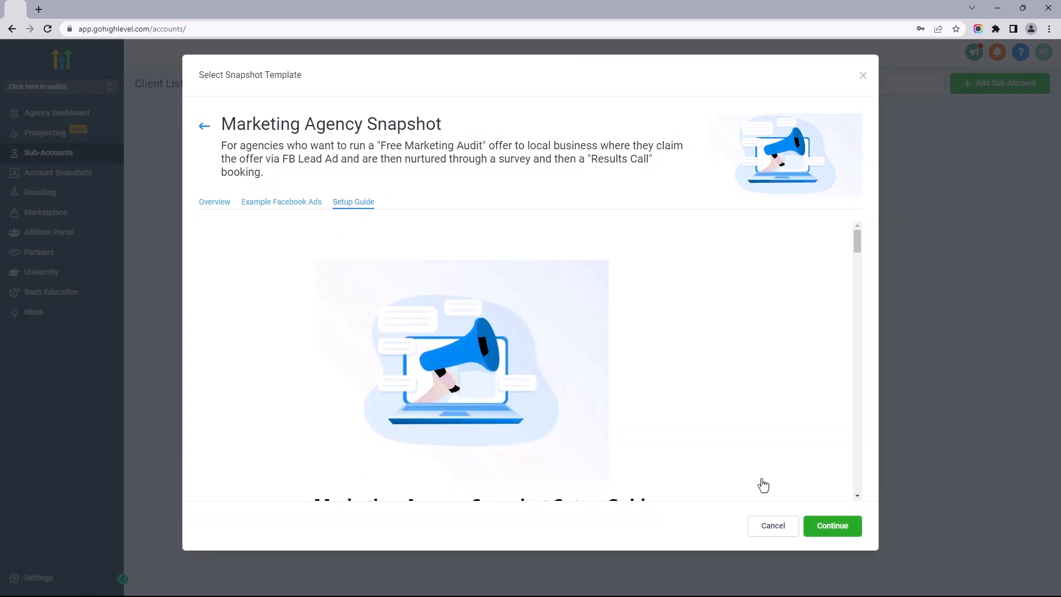
{"action": "left_click", "coordinate": [827, 527]}
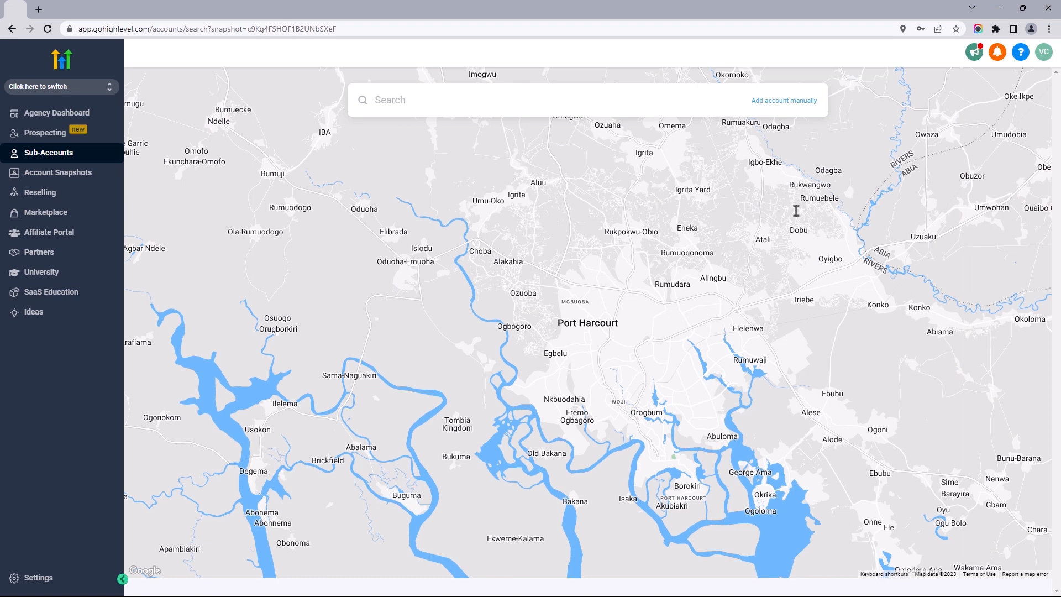
Add the sub-account manually with its business details and Lagos time zone, and save
{"action": "left_click", "coordinate": [786, 101]}
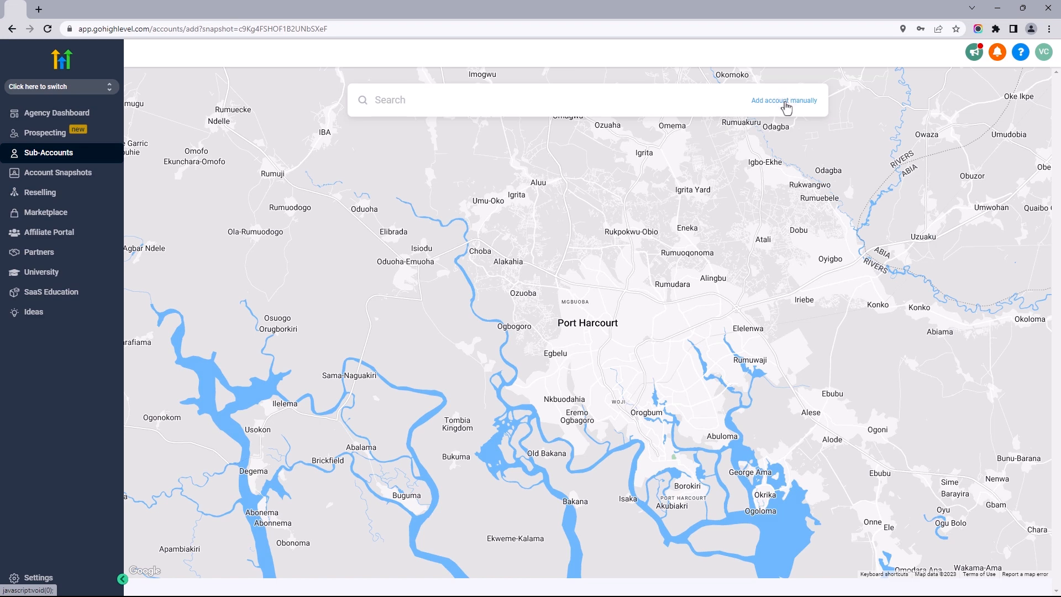
{"action": "scroll", "coordinate": [1059, 227], "scroll_direction": "down", "scroll_amount": 5}
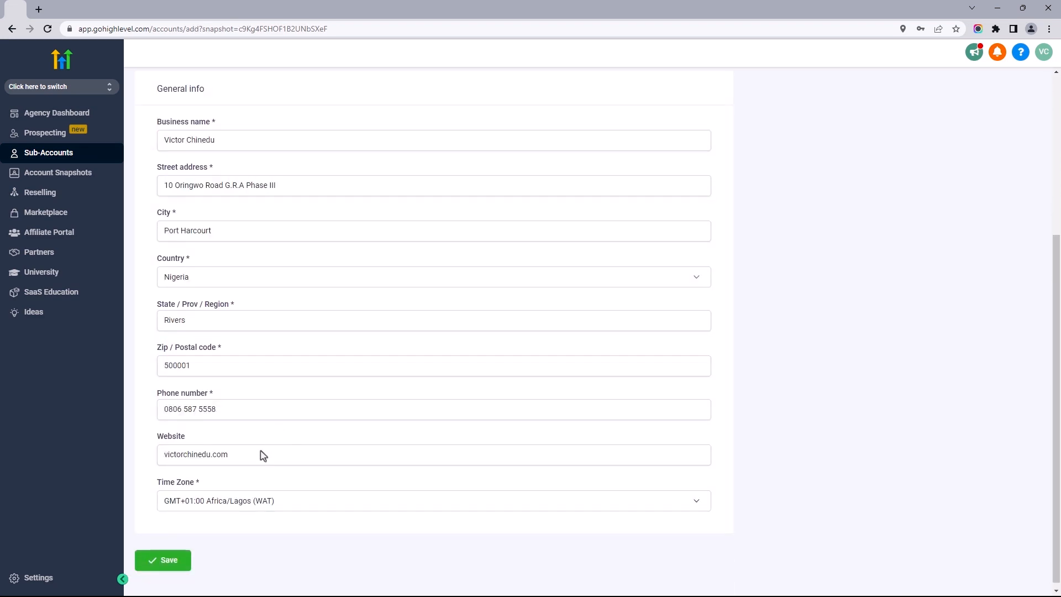
{"action": "left_click", "coordinate": [161, 559]}
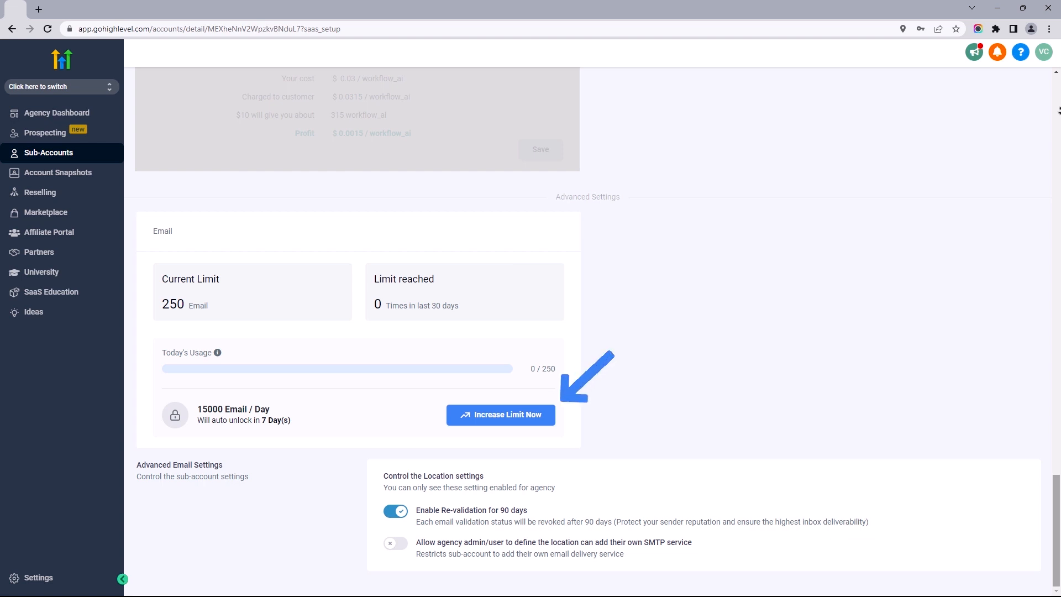
{"action": "scroll", "coordinate": [1059, 72], "scroll_direction": "up", "scroll_amount": 1}
{"action": "scroll", "coordinate": [1058, 65], "scroll_direction": "up", "scroll_amount": 10}
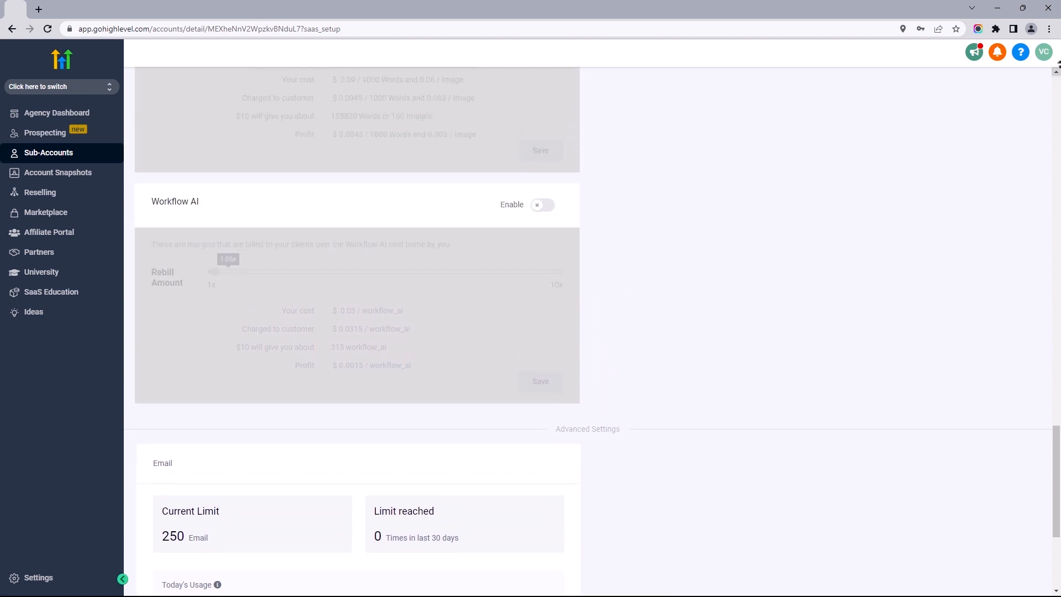
{"action": "scroll", "coordinate": [1058, 65], "scroll_direction": "up", "scroll_amount": 20}
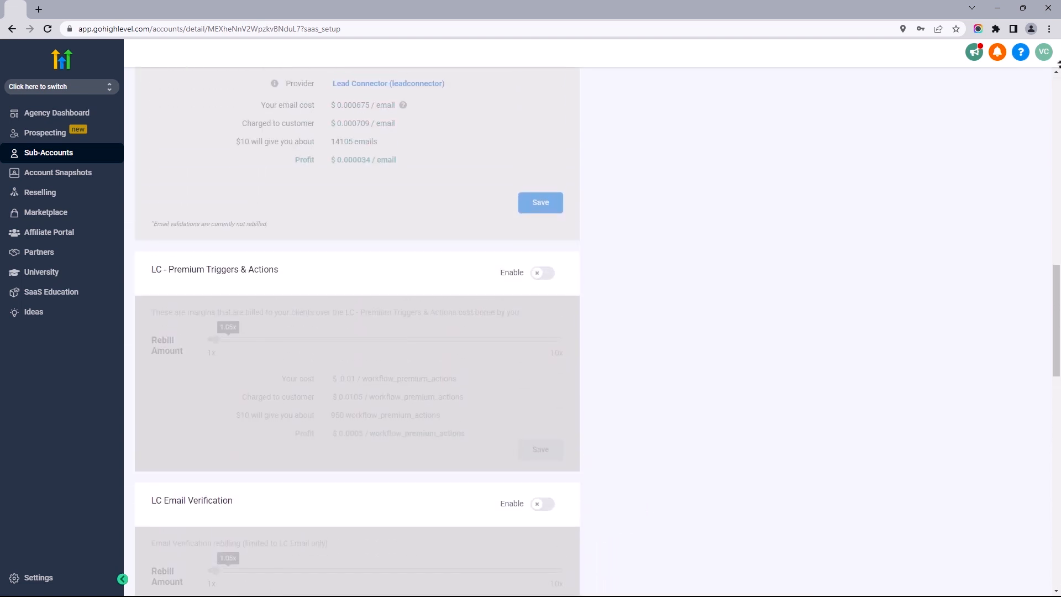
{"action": "scroll", "coordinate": [1058, 65], "scroll_direction": "up", "scroll_amount": 7}
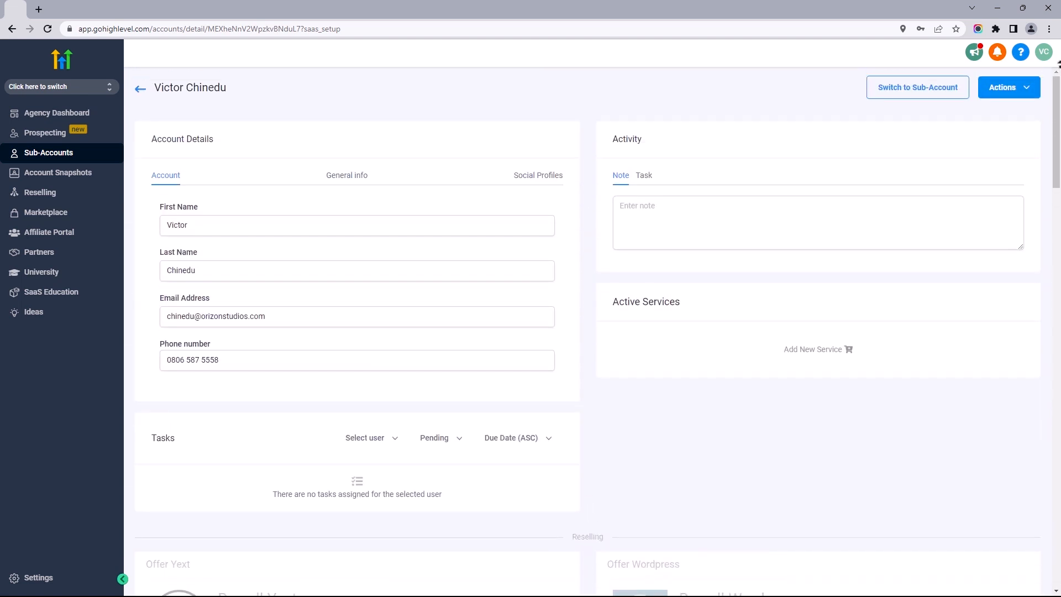